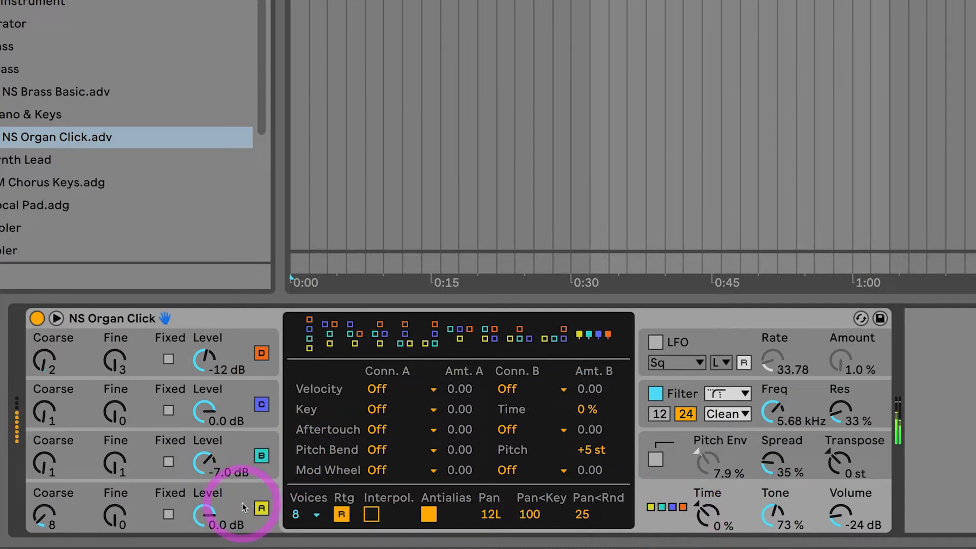
Switch off all four oscillators, A, B, C and D, in the NS Organ Click preset.
{"action": "left_click", "coordinate": [258, 511]}
{"action": "left_click", "coordinate": [262, 460]}
{"action": "left_click", "coordinate": [262, 460]}
{"action": "left_click", "coordinate": [261, 405]}
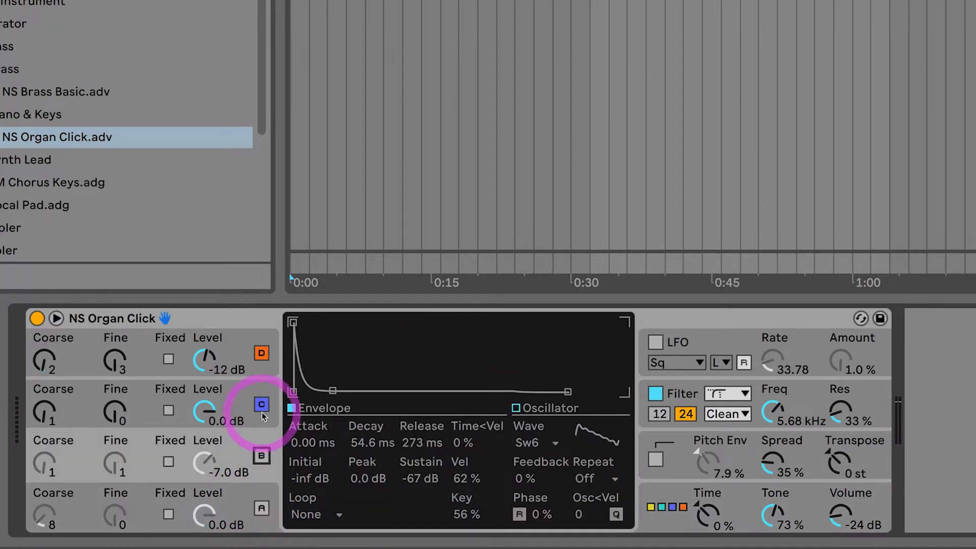
{"action": "left_click", "coordinate": [262, 405]}
{"action": "left_click", "coordinate": [241, 354]}
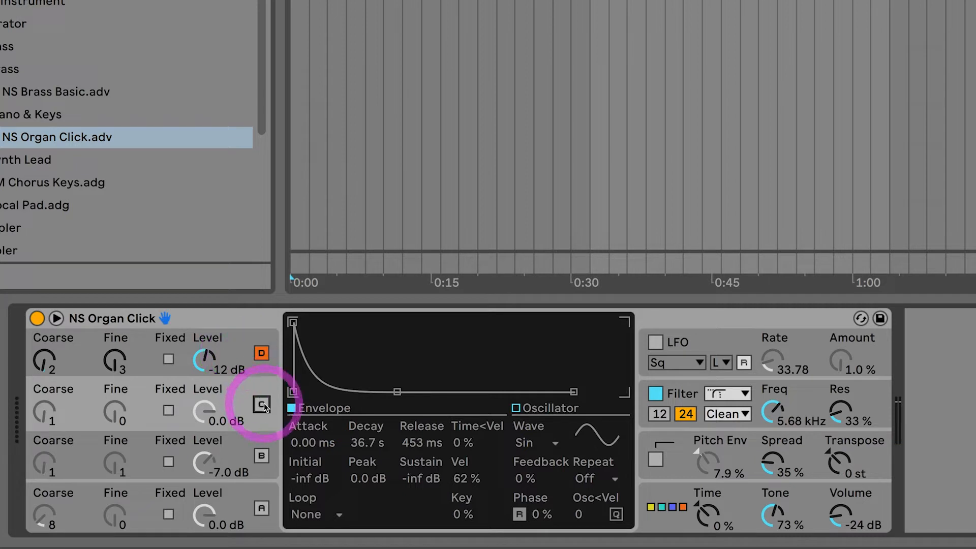
{"action": "left_click", "coordinate": [261, 352]}
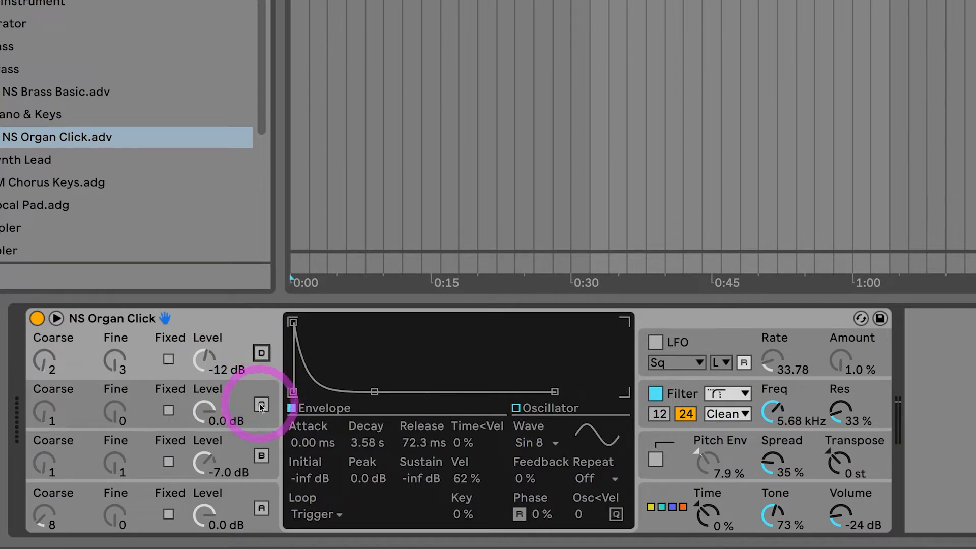
Switch oscillators C and D back on and compare their envelope settings.
{"action": "left_click", "coordinate": [259, 405]}
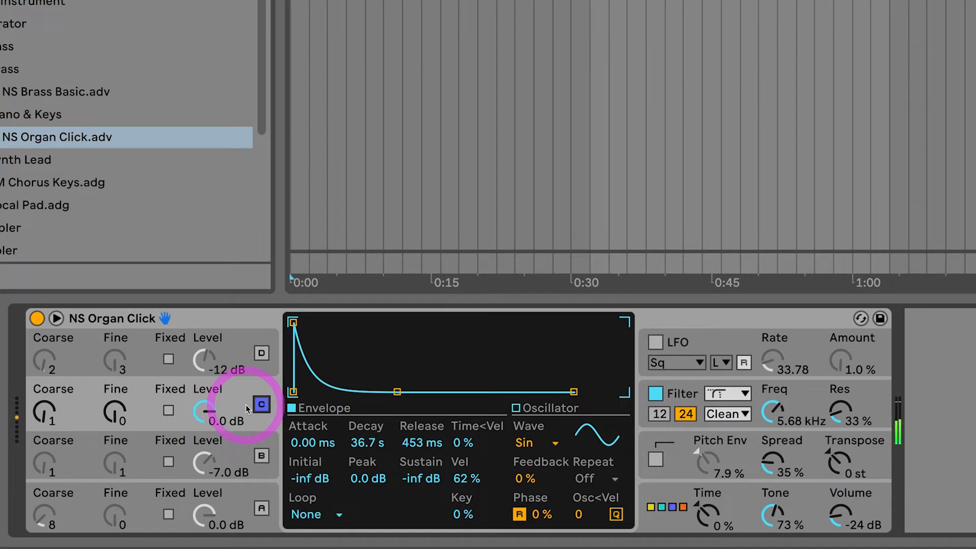
{"action": "left_click", "coordinate": [261, 354]}
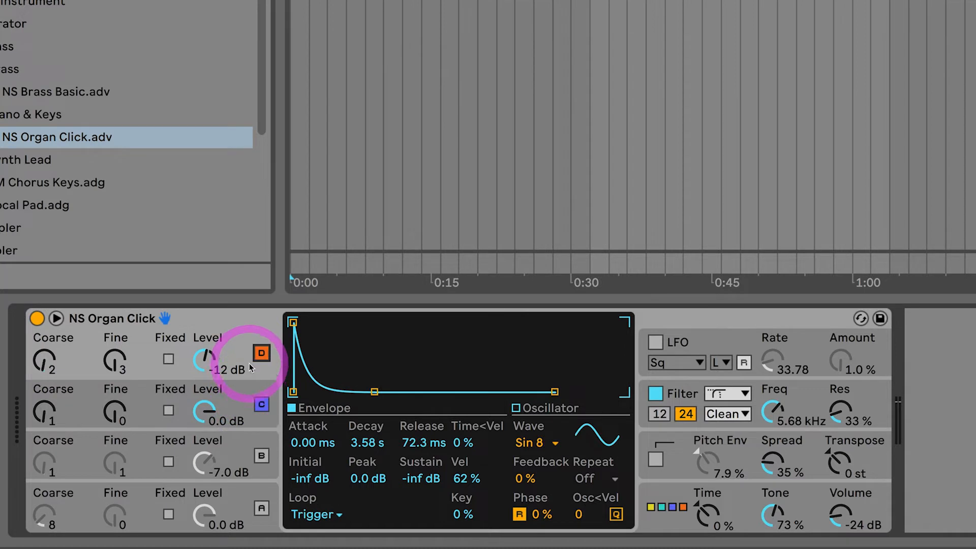
{"action": "left_click", "coordinate": [240, 401]}
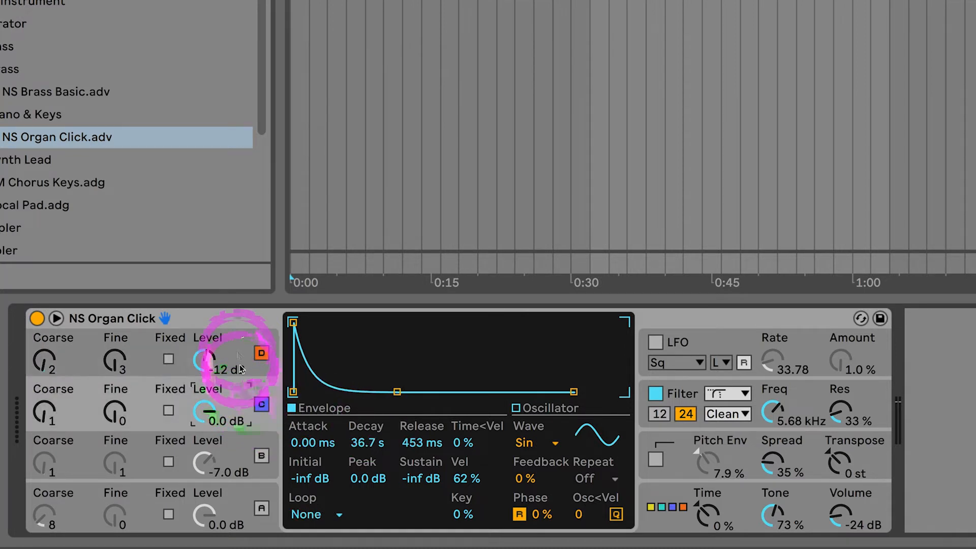
{"action": "left_click", "coordinate": [236, 364]}
{"action": "left_click", "coordinate": [236, 399]}
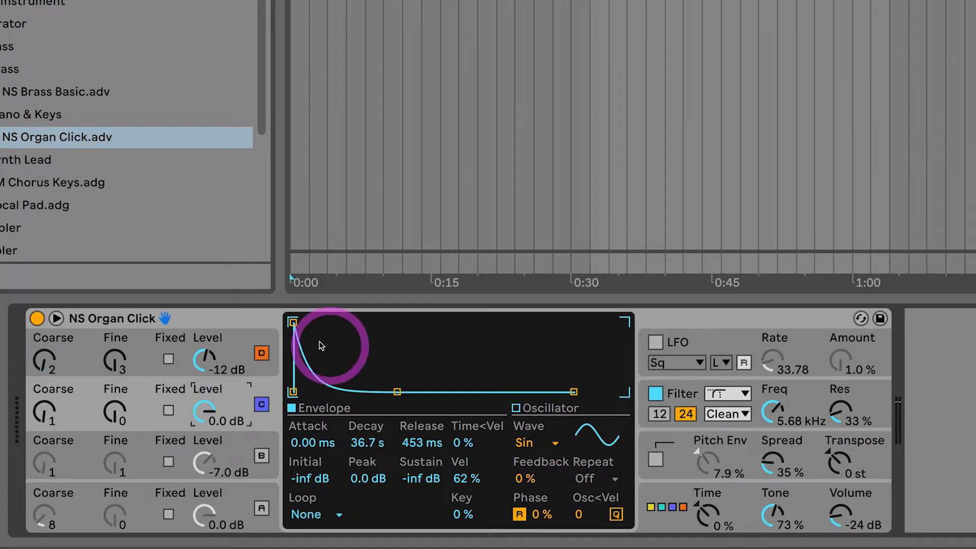
Pick Sine 8 Bit as oscillator D's waveform and display its envelope with the sustain value selected.
{"action": "left_click", "coordinate": [241, 354]}
{"action": "left_click", "coordinate": [538, 443]}
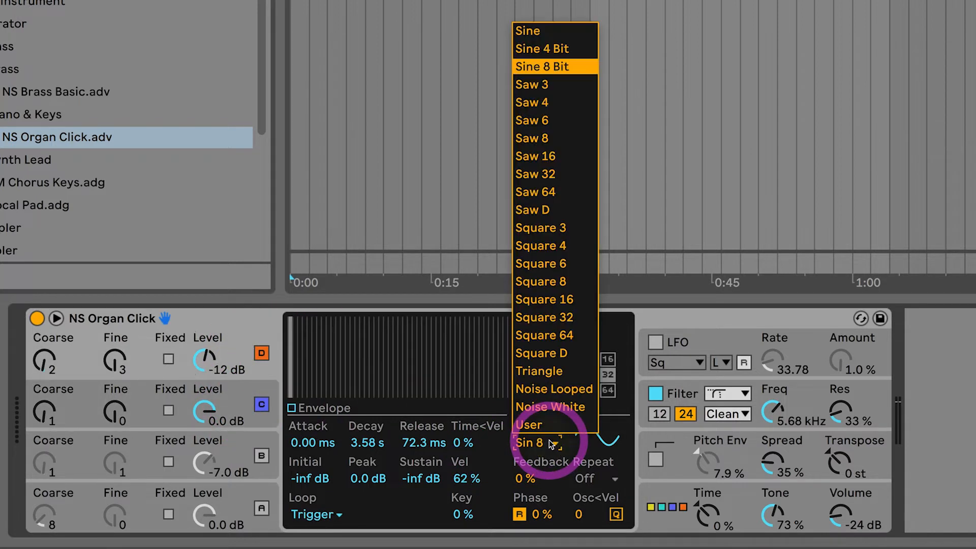
{"action": "left_click", "coordinate": [542, 67]}
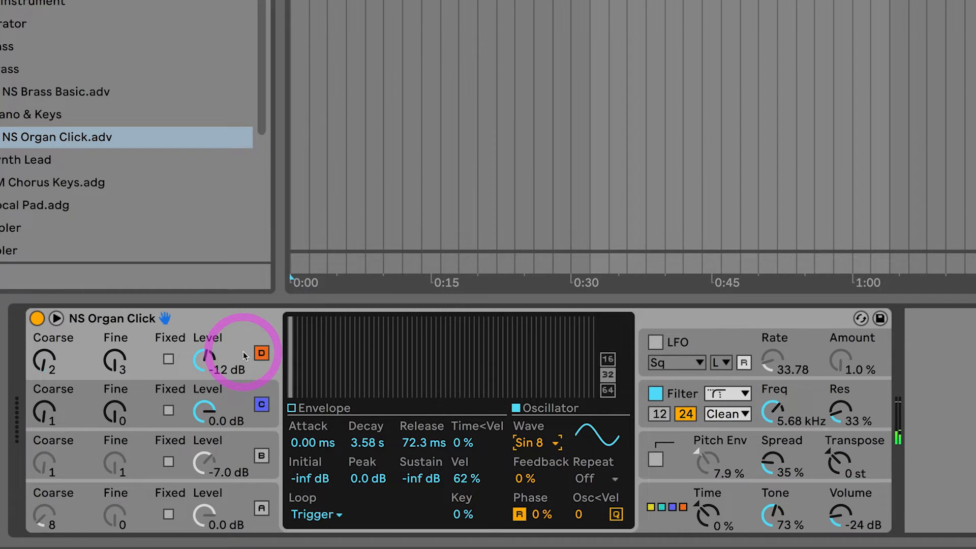
{"action": "left_click", "coordinate": [290, 405]}
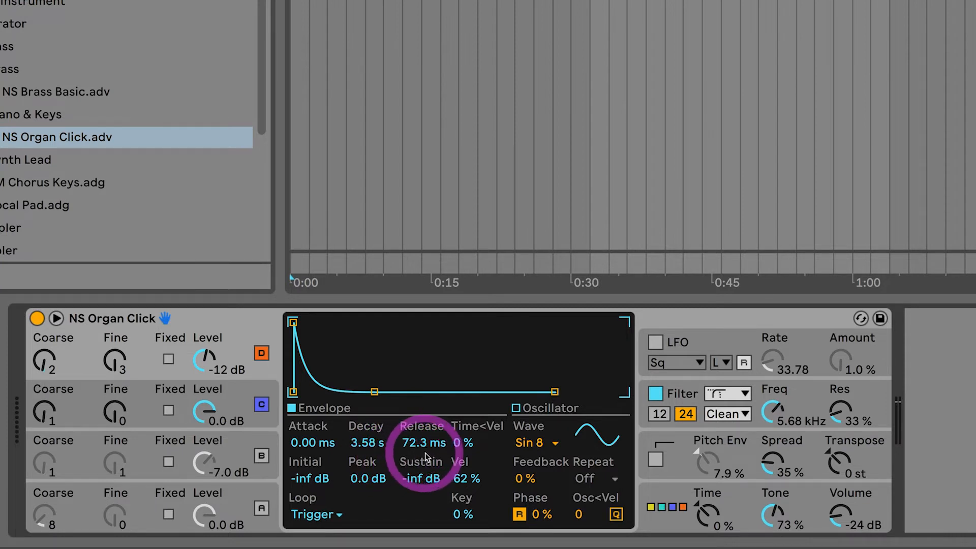
{"action": "left_click", "coordinate": [418, 479]}
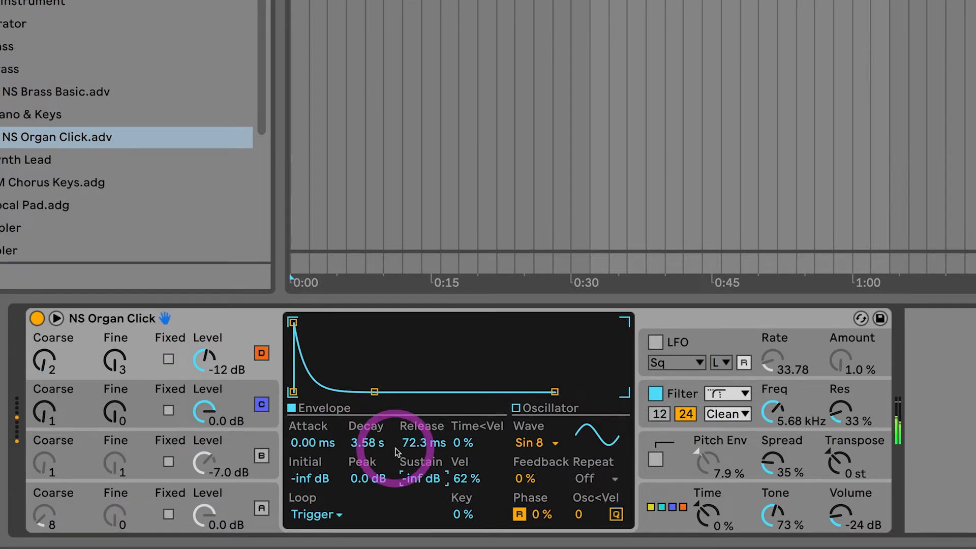
Audition oscillators C and D by switching both off and re-enabling C first, followed by D.
{"action": "left_click", "coordinate": [236, 396]}
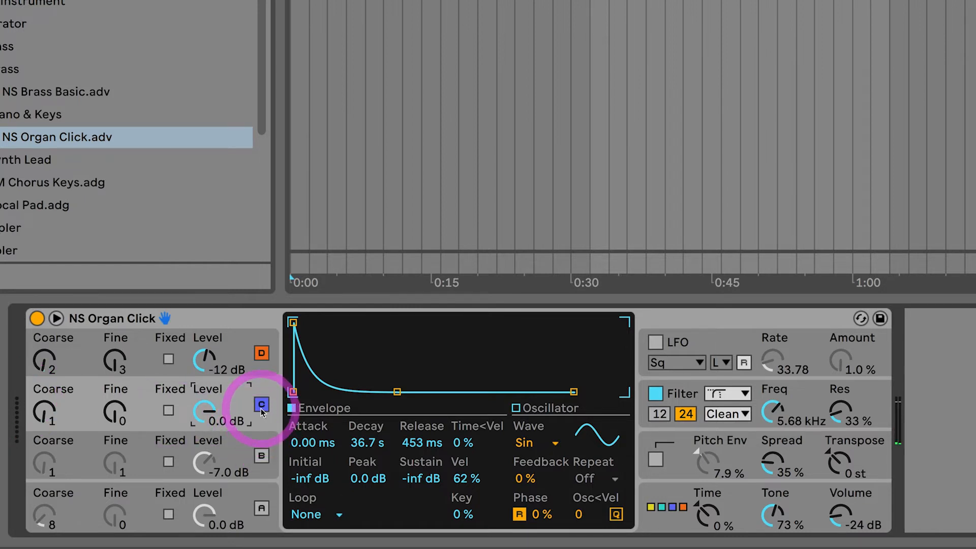
{"action": "left_click", "coordinate": [261, 352]}
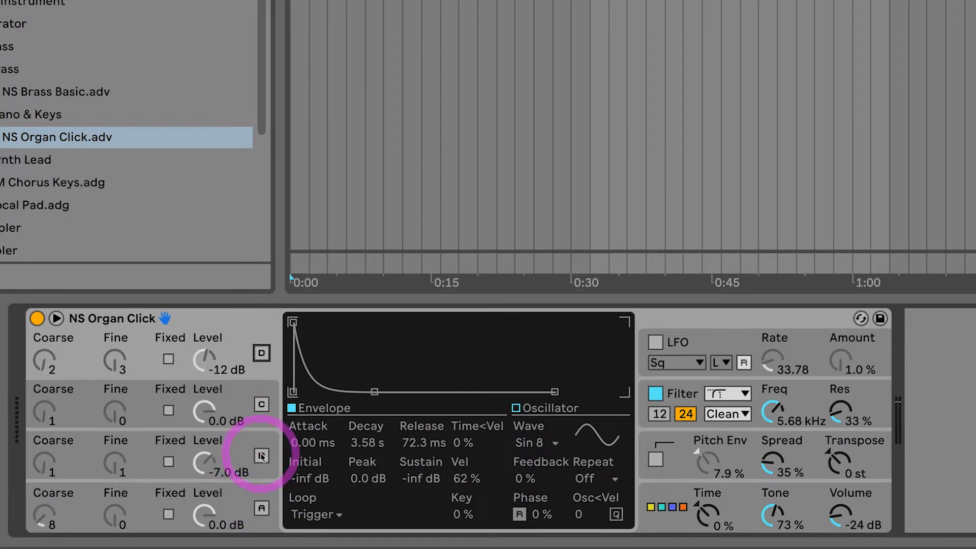
{"action": "left_click", "coordinate": [261, 404]}
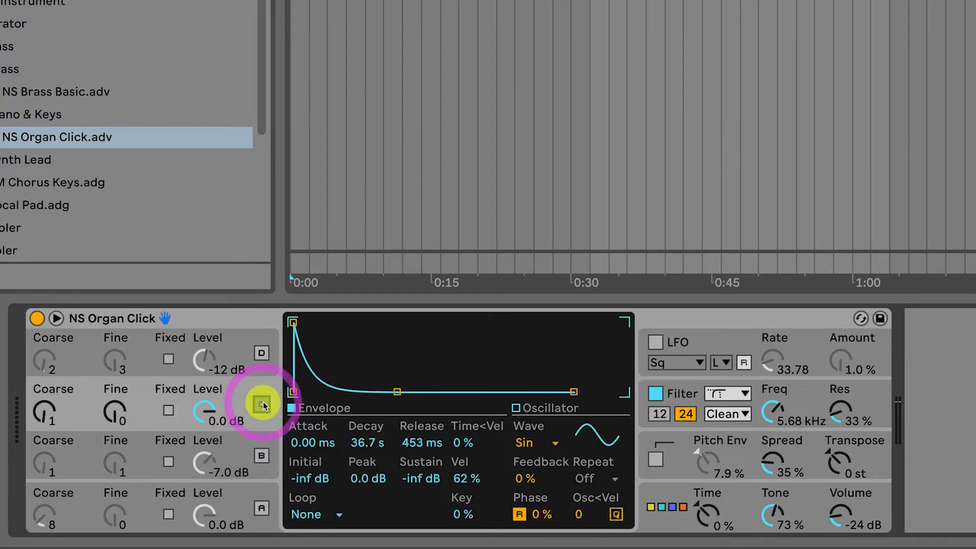
{"action": "left_click", "coordinate": [261, 352]}
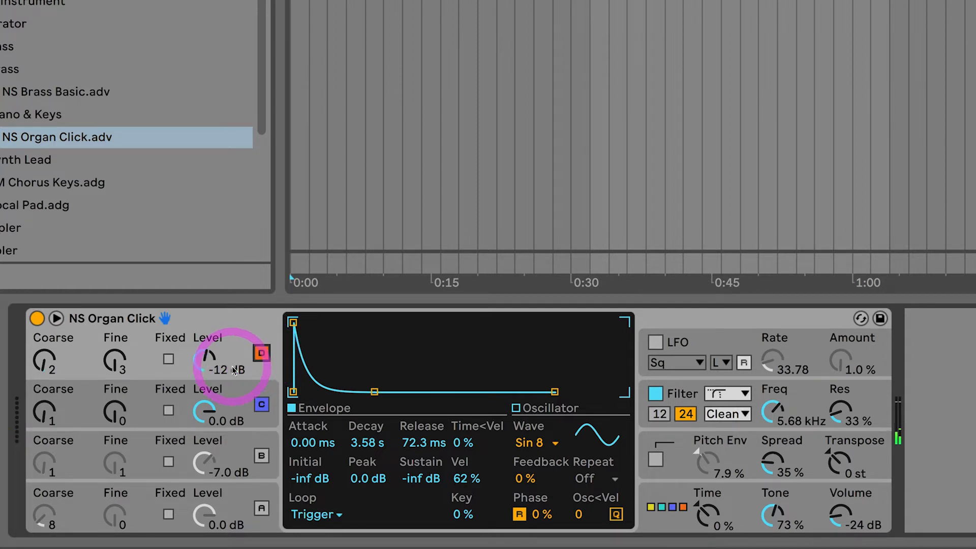
Compare the sound with oscillator D off and on, and display the global routing settings.
{"action": "left_click", "coordinate": [205, 409]}
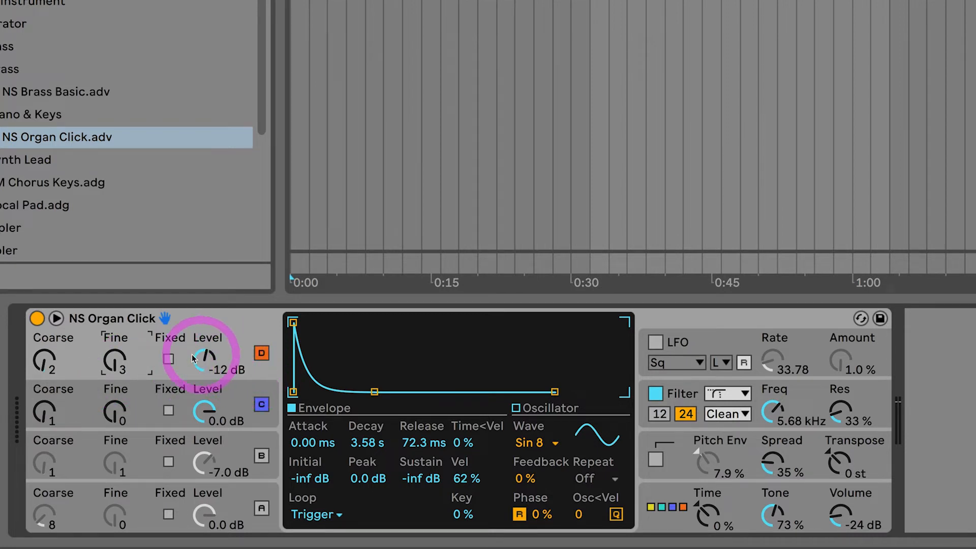
{"action": "left_click", "coordinate": [262, 353]}
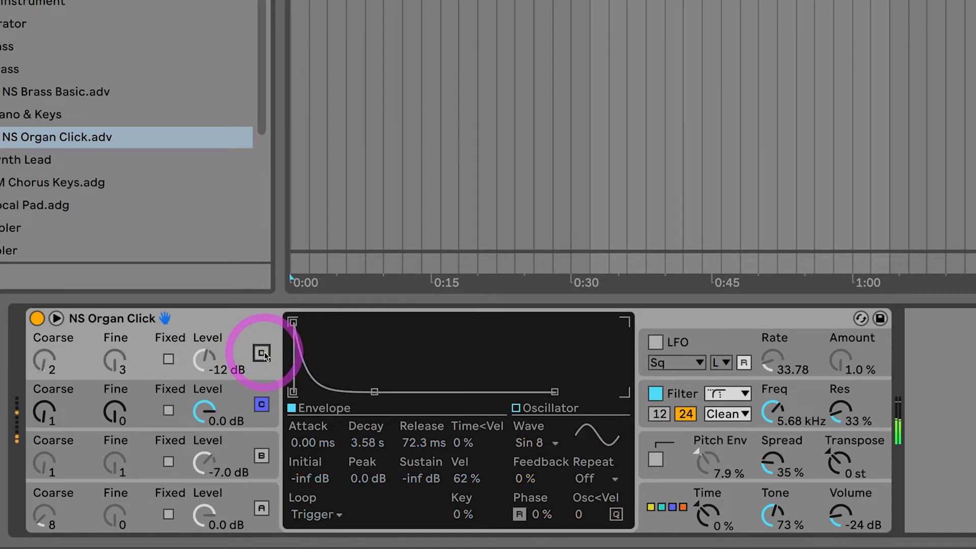
{"action": "left_click", "coordinate": [262, 353]}
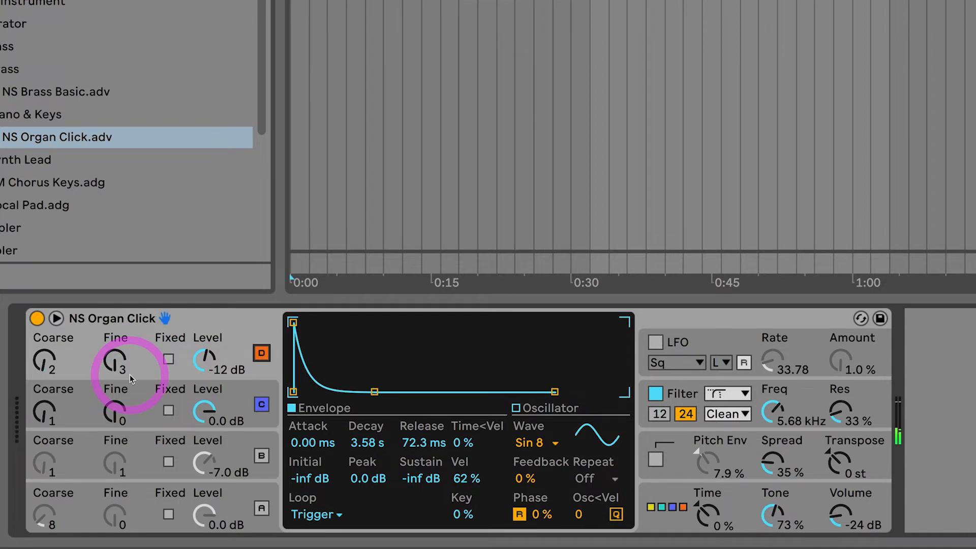
{"action": "left_click", "coordinate": [684, 500]}
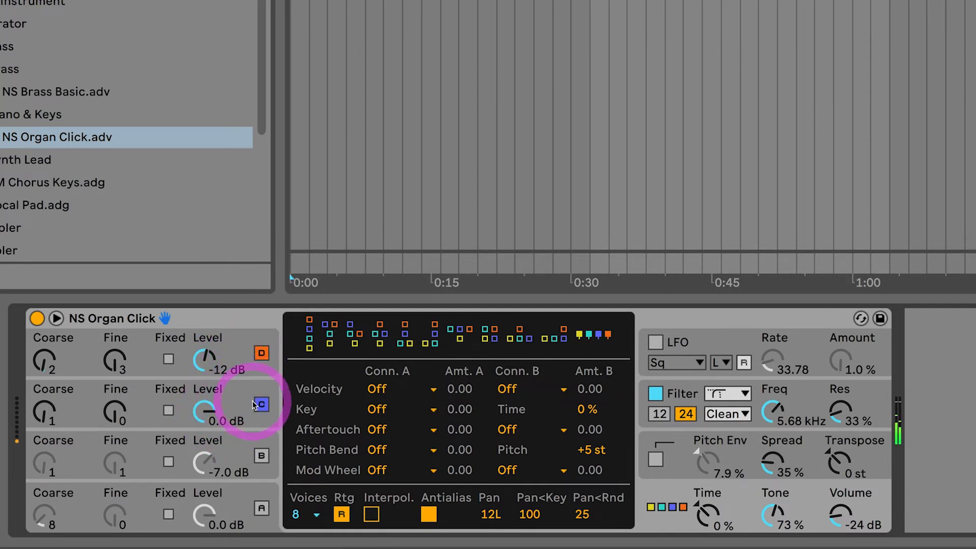
Switch off oscillators C and D and turn on oscillator A, leaving B selected but off.
{"action": "left_click", "coordinate": [257, 368]}
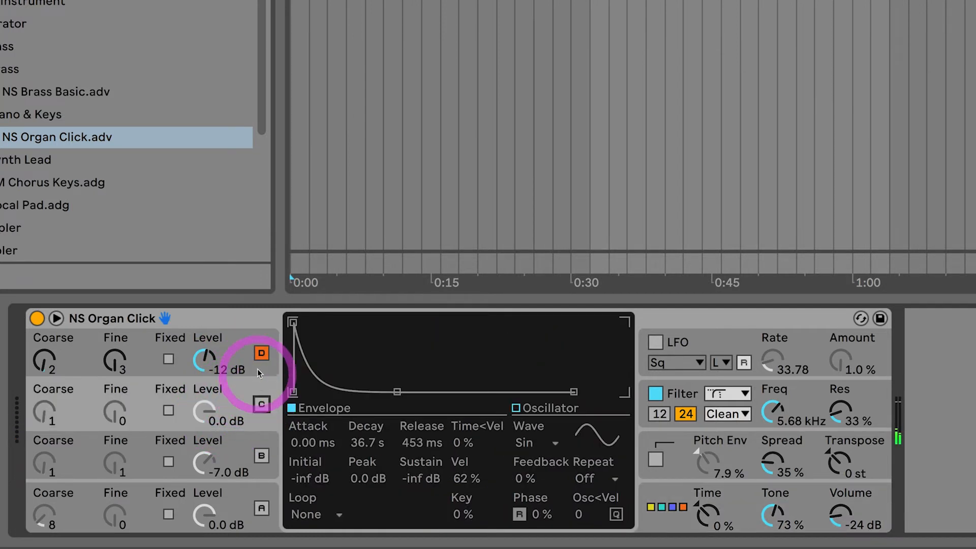
{"action": "left_click", "coordinate": [261, 509]}
{"action": "left_click", "coordinate": [263, 459]}
{"action": "key", "text": "super+z"}
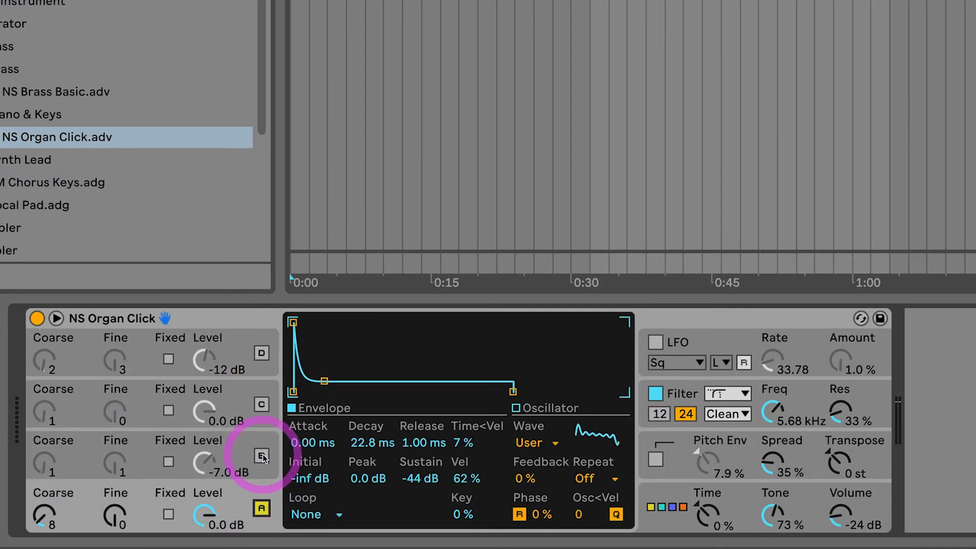
{"action": "left_click", "coordinate": [265, 461]}
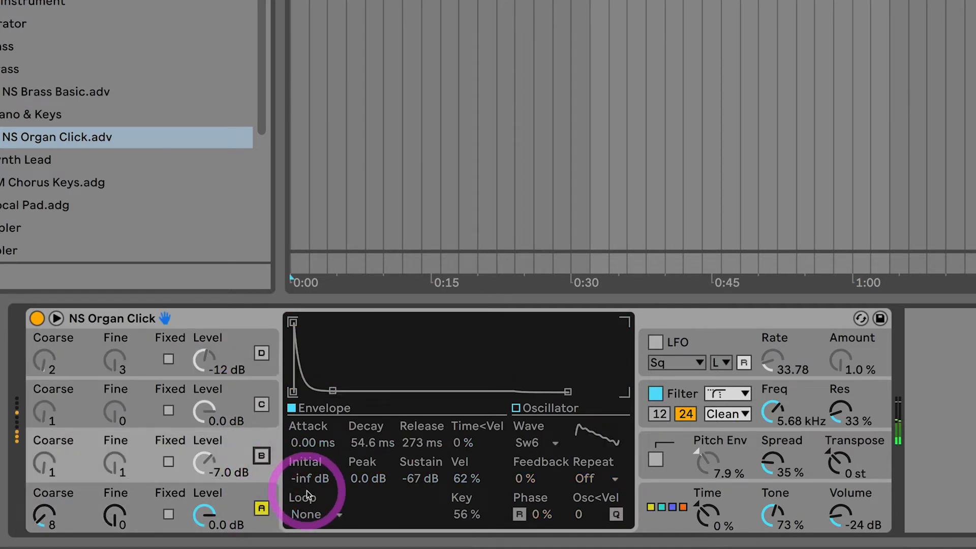
Switch oscillator A off and B on, and briefly add A to audition the two together.
{"action": "left_click", "coordinate": [264, 509]}
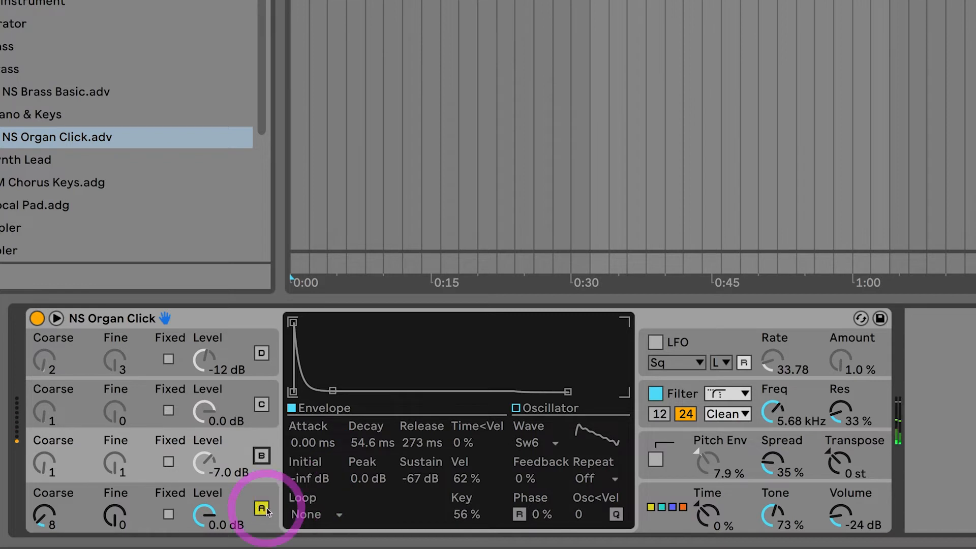
{"action": "left_click", "coordinate": [261, 458]}
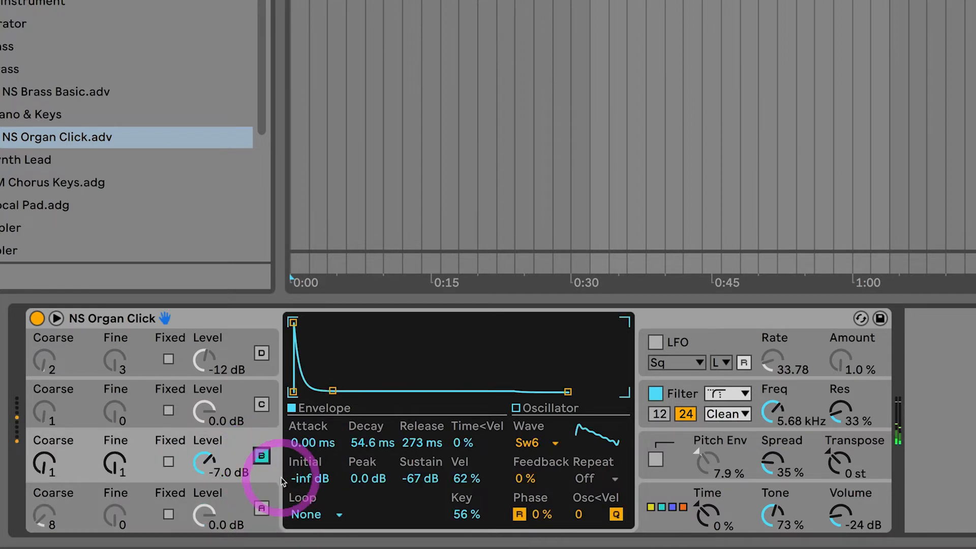
{"action": "left_click", "coordinate": [262, 508]}
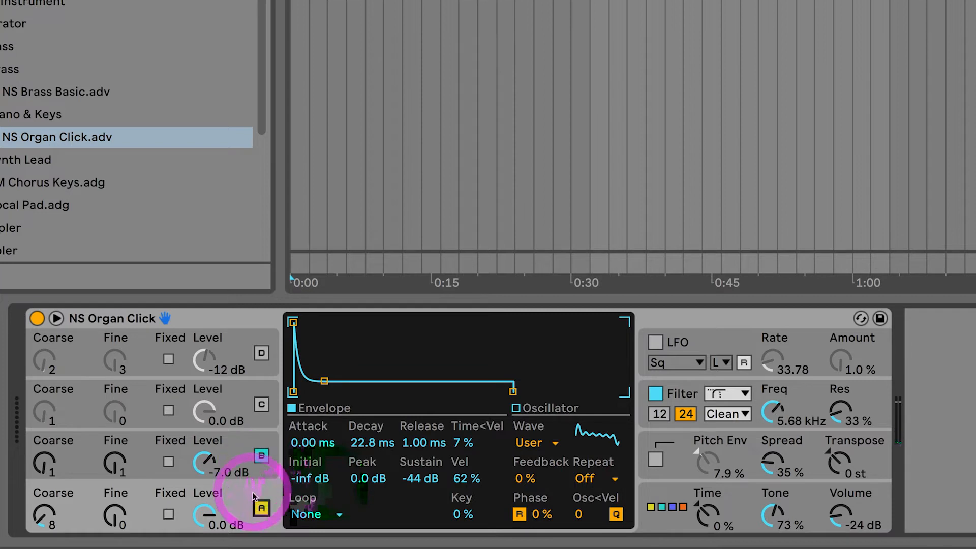
{"action": "left_click", "coordinate": [260, 508]}
Select oscillator B and pick Saw 6 as its waveform.
{"action": "left_click", "coordinate": [261, 452]}
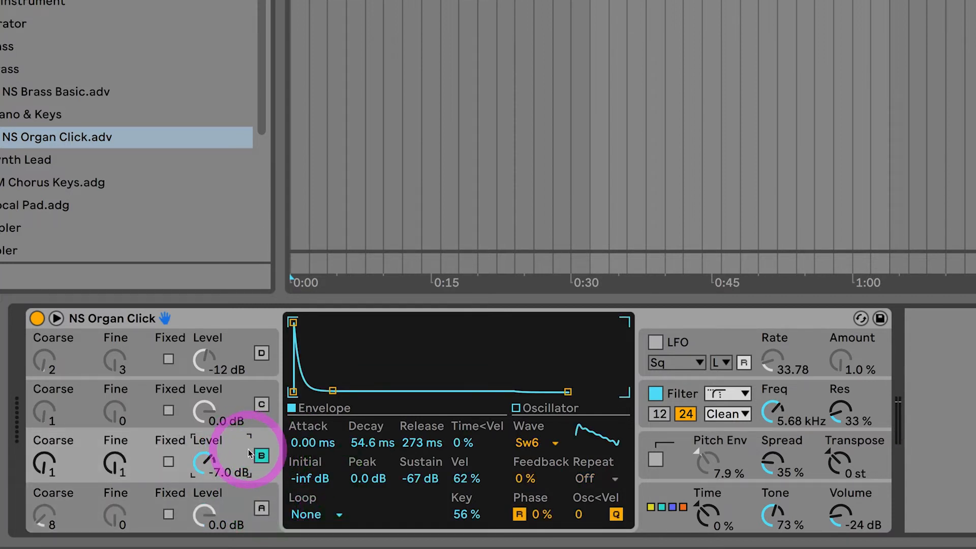
{"action": "left_click", "coordinate": [531, 445]}
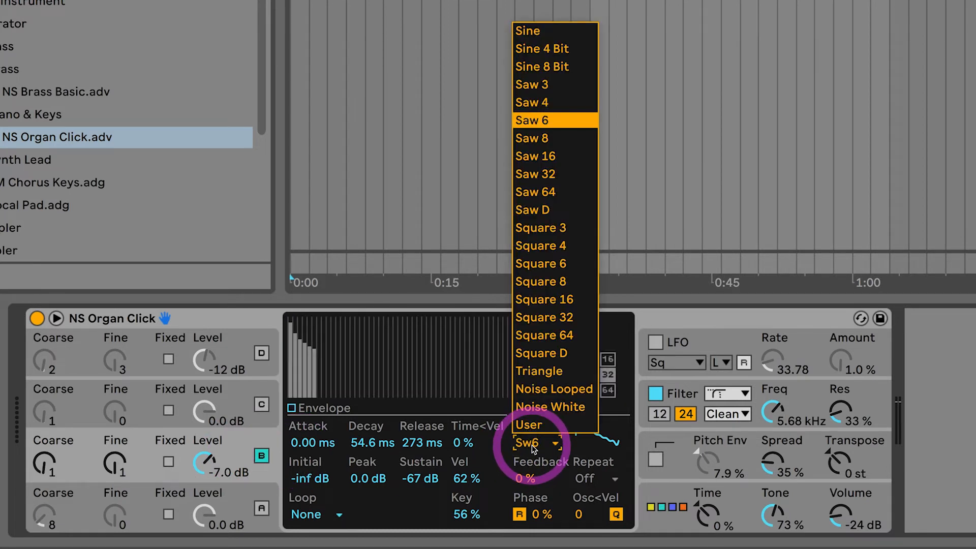
{"action": "left_click", "coordinate": [541, 120]}
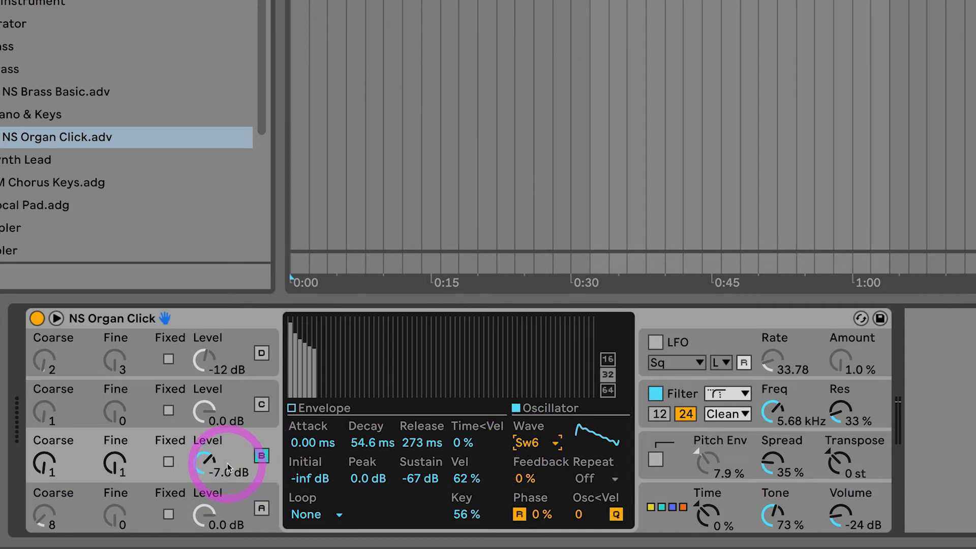
Audition oscillators C and D together with B, and switch C and D off again.
{"action": "left_click", "coordinate": [261, 404]}
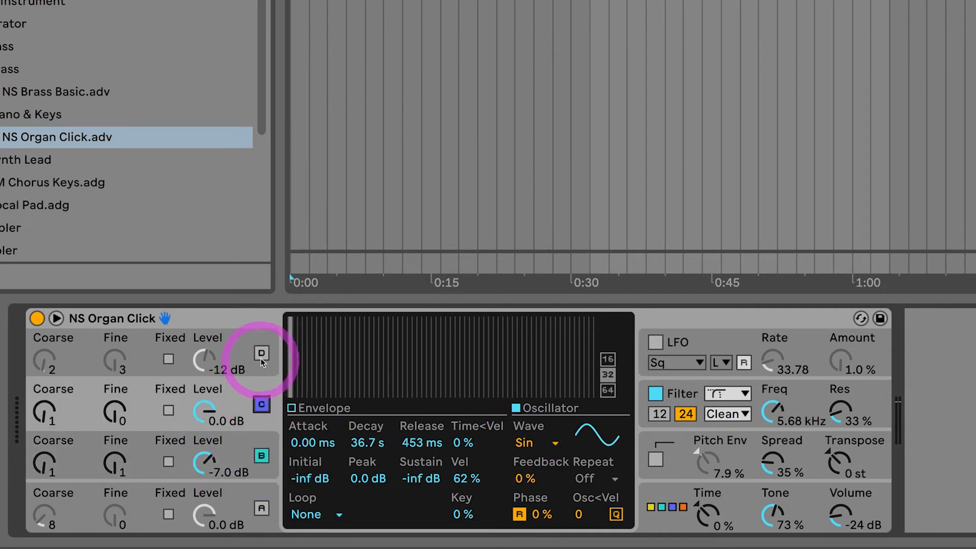
{"action": "left_click", "coordinate": [261, 354]}
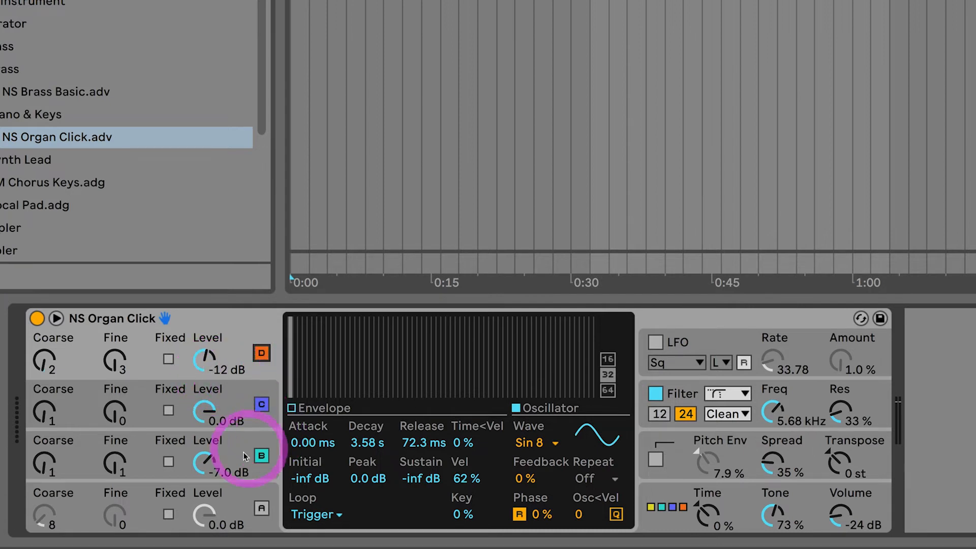
{"action": "left_click", "coordinate": [258, 401]}
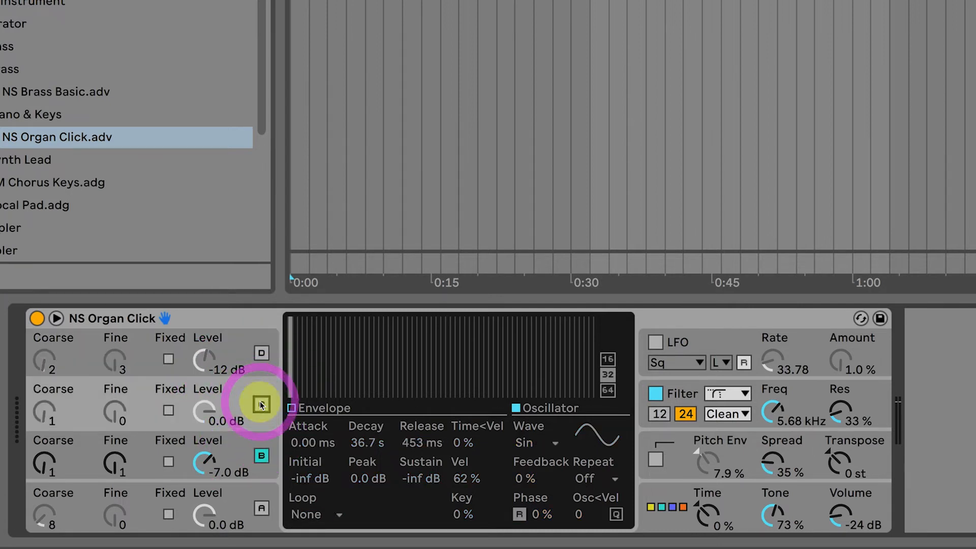
Compare the harmonics of oscillators A and B, and display oscillator B's envelope.
{"action": "left_click", "coordinate": [239, 456]}
{"action": "left_click", "coordinate": [244, 508]}
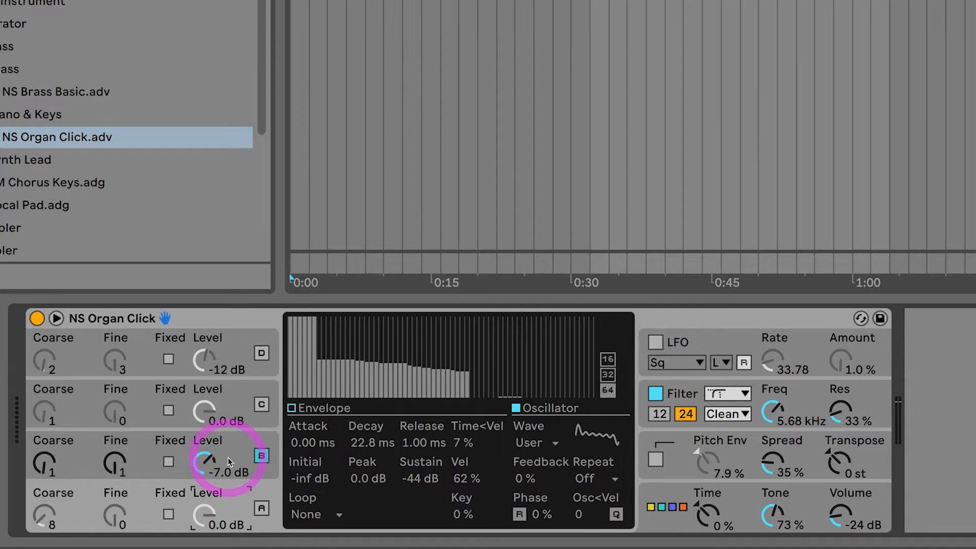
{"action": "left_click", "coordinate": [263, 454]}
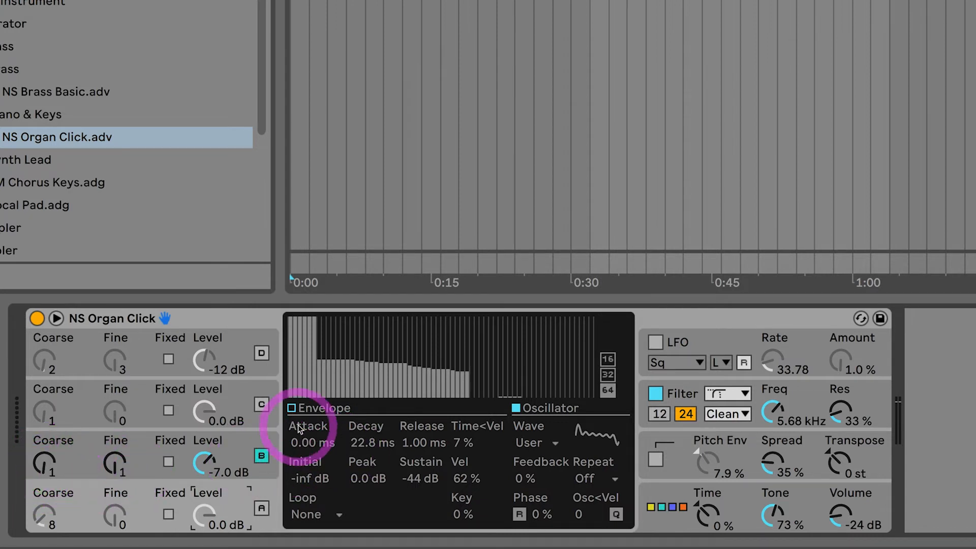
{"action": "left_click", "coordinate": [241, 441]}
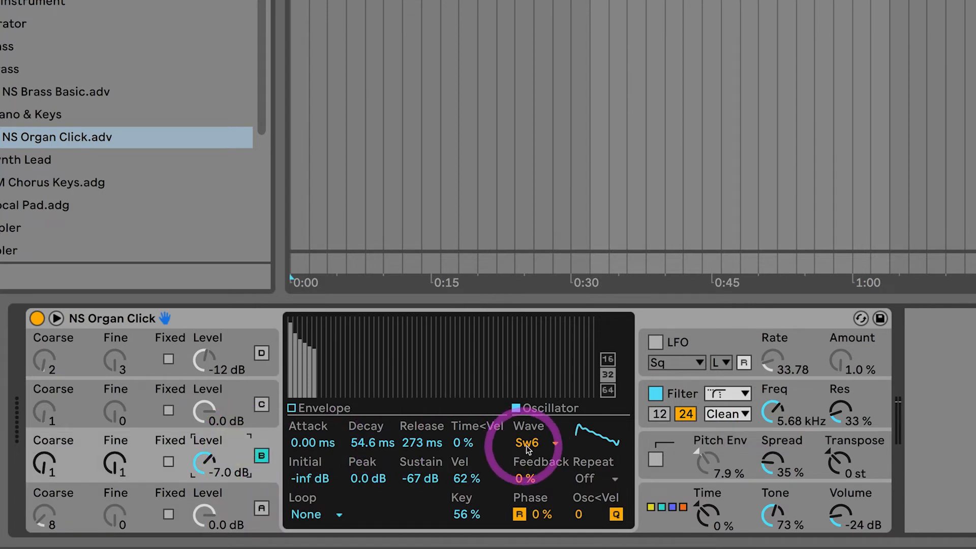
{"action": "left_click", "coordinate": [293, 409]}
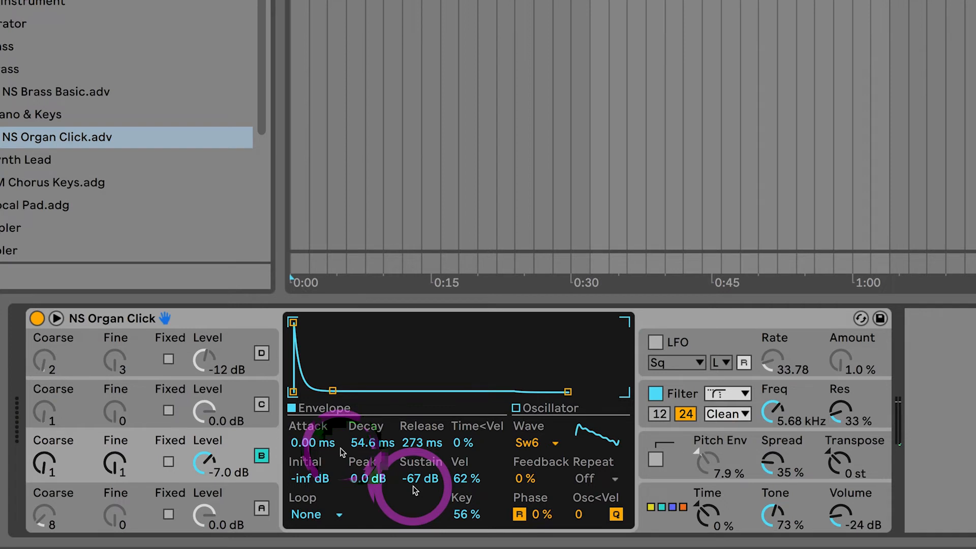
Switch oscillator A on and B off, select oscillator A and display its harmonics.
{"action": "left_click", "coordinate": [261, 508]}
{"action": "left_click", "coordinate": [262, 456]}
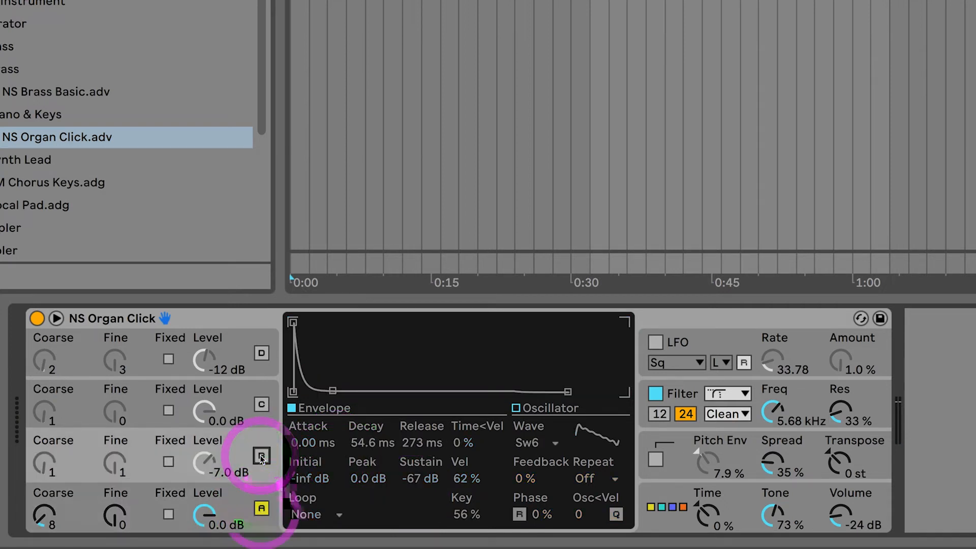
{"action": "left_click", "coordinate": [353, 477]}
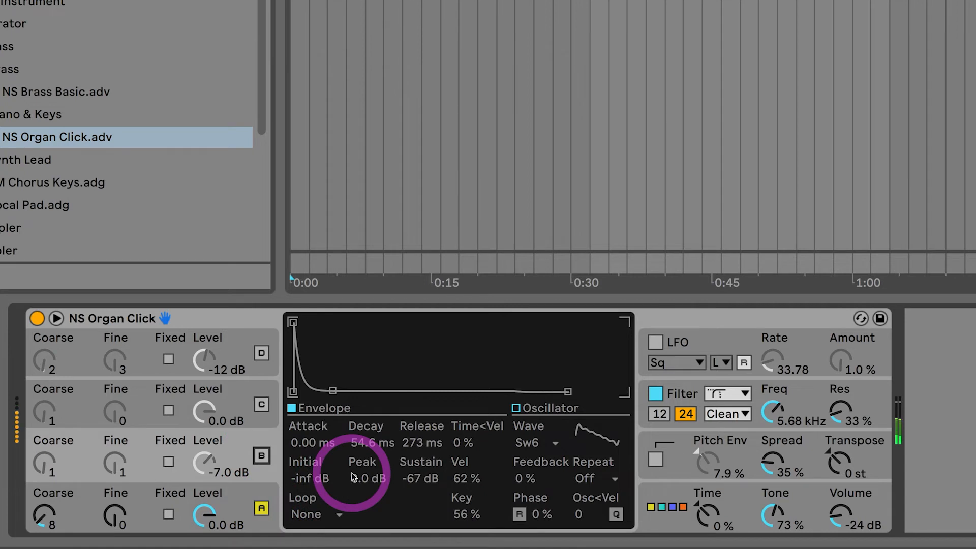
{"action": "left_click", "coordinate": [327, 412]}
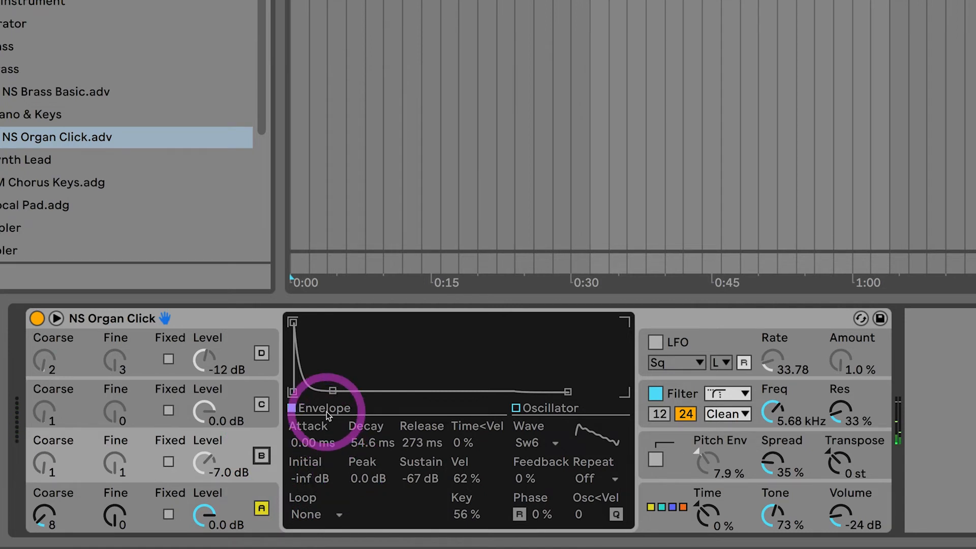
{"action": "left_click", "coordinate": [261, 508]}
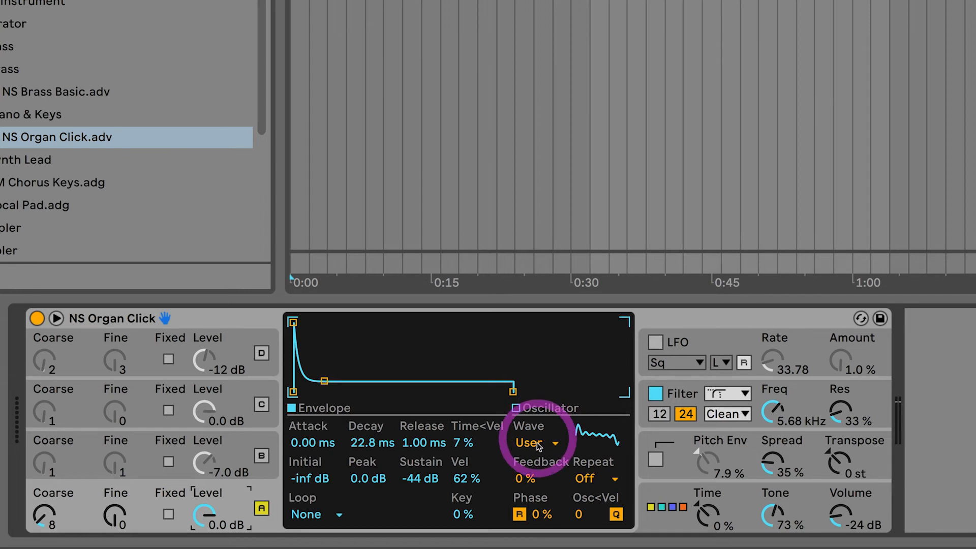
{"action": "left_click", "coordinate": [516, 409]}
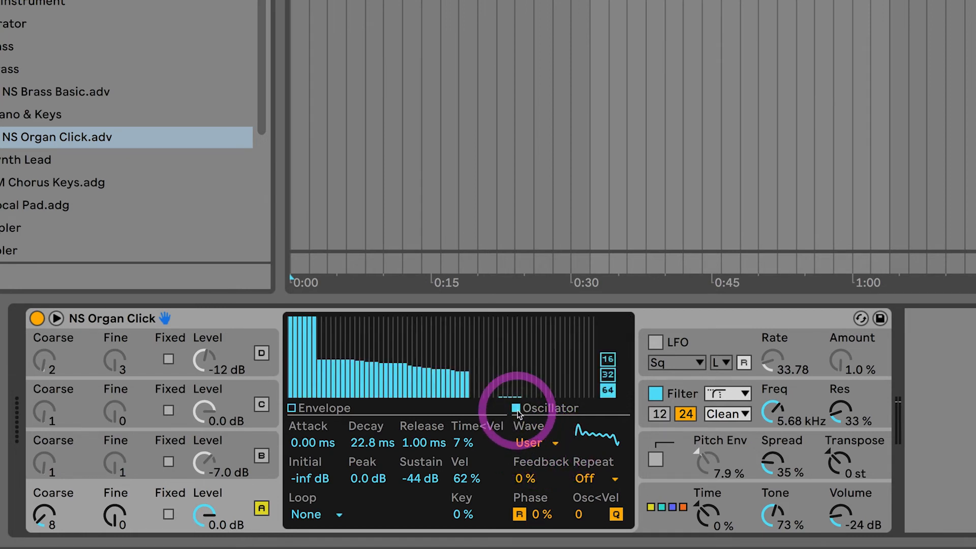
Try Square 16 as oscillator A's waveform and return to the User waveform.
{"action": "left_click", "coordinate": [532, 449]}
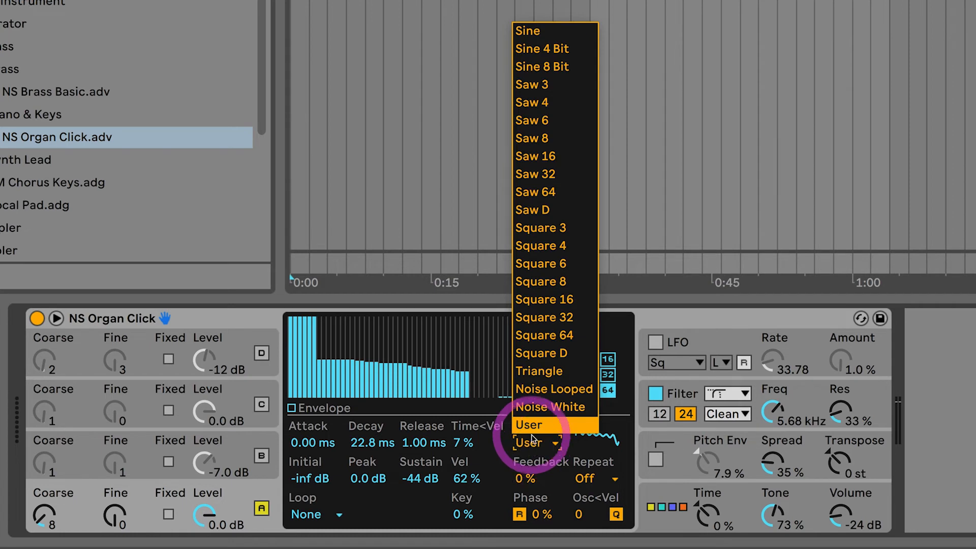
{"action": "left_click", "coordinate": [539, 301]}
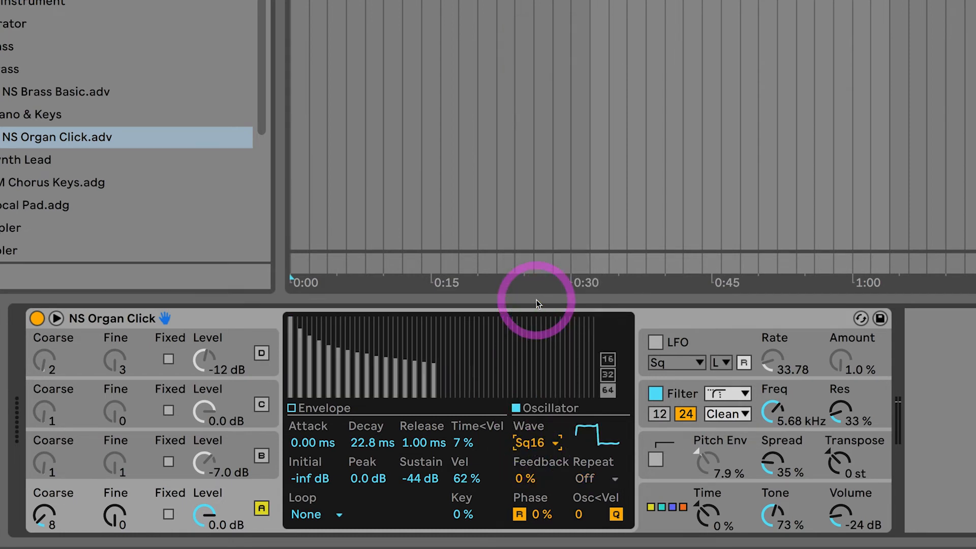
{"action": "left_click", "coordinate": [536, 443]}
{"action": "left_click", "coordinate": [535, 426]}
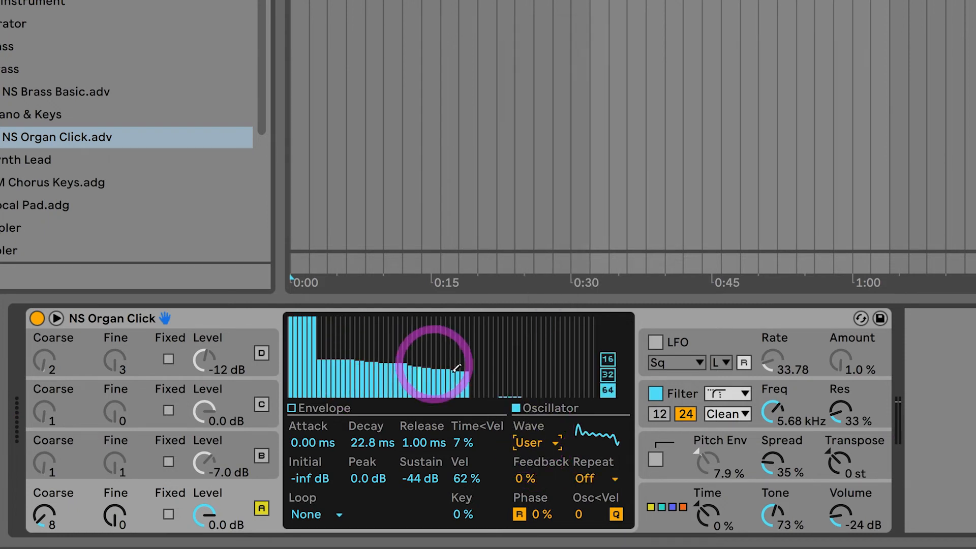
Redraw oscillator A's harmonics with the lowest partials at full level and the following ones at a nearly even mid level.
{"action": "mouse_move", "coordinate": [496, 382]}
{"action": "left_mouse_down"}
{"action": "mouse_move", "coordinate": [382, 381]}
{"action": "mouse_move", "coordinate": [315, 338]}
{"action": "mouse_move", "coordinate": [276, 355]}
{"action": "left_mouse_up"}
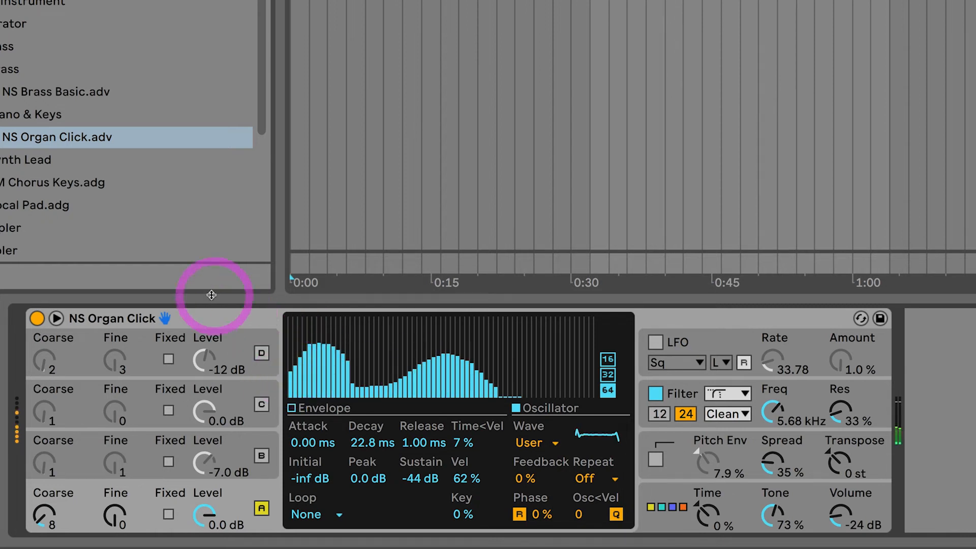
{"action": "left_click", "coordinate": [337, 313]}
{"action": "mouse_move", "coordinate": [337, 314]}
{"action": "left_mouse_down"}
{"action": "mouse_move", "coordinate": [281, 318]}
{"action": "mouse_move", "coordinate": [340, 312]}
{"action": "mouse_move", "coordinate": [349, 349]}
{"action": "mouse_move", "coordinate": [342, 344]}
{"action": "mouse_move", "coordinate": [511, 376]}
{"action": "mouse_move", "coordinate": [484, 393]}
{"action": "mouse_move", "coordinate": [518, 401]}
{"action": "mouse_move", "coordinate": [550, 367]}
{"action": "left_mouse_up"}
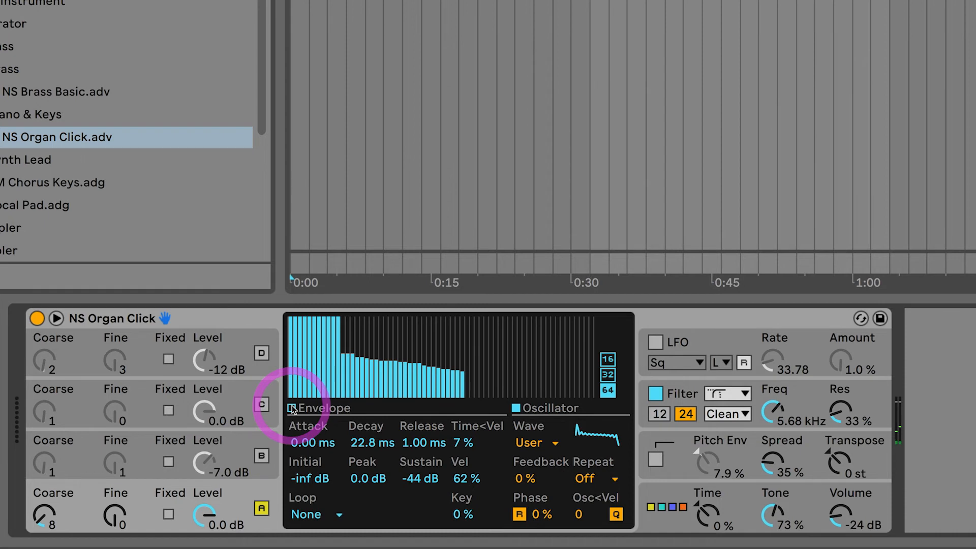
{"action": "mouse_move", "coordinate": [359, 355]}
{"action": "left_mouse_down"}
{"action": "mouse_move", "coordinate": [349, 351]}
{"action": "mouse_move", "coordinate": [470, 359]}
{"action": "left_mouse_up"}
{"action": "left_click", "coordinate": [420, 368]}
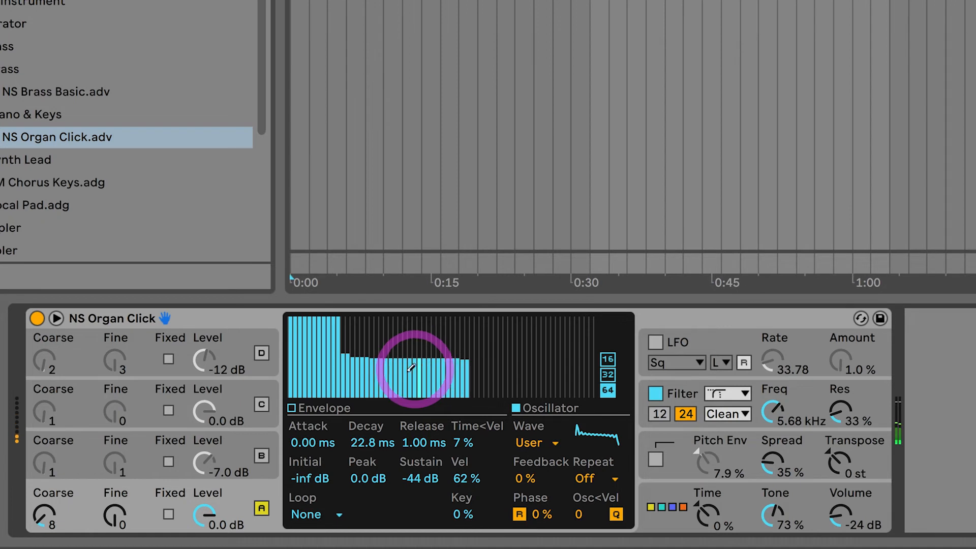
Try an envelope sustain of -17 dB on oscillator A, and audition coarse tuning 1 before restoring 8.
{"action": "left_click", "coordinate": [292, 408]}
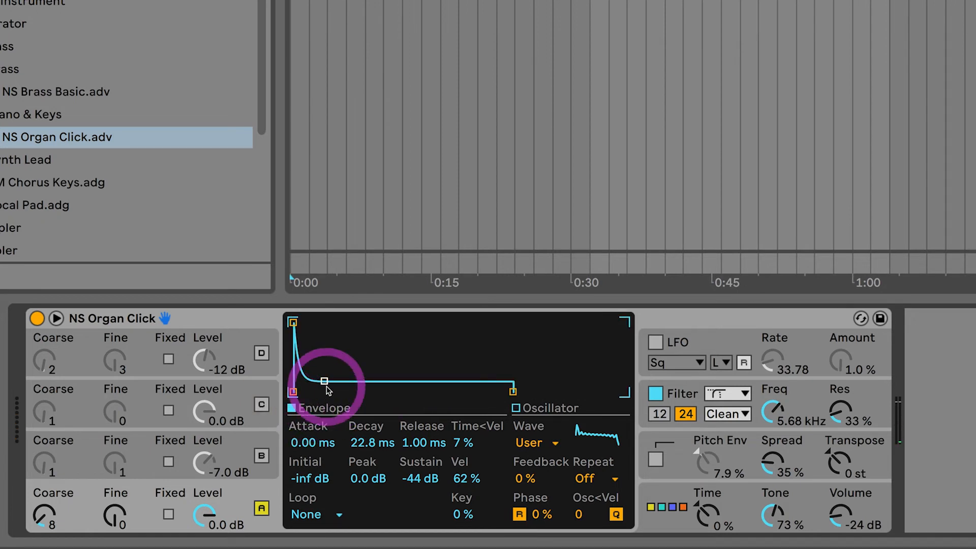
{"action": "left_click_drag", "start_coordinate": [324, 380], "coordinate": [326, 352]}
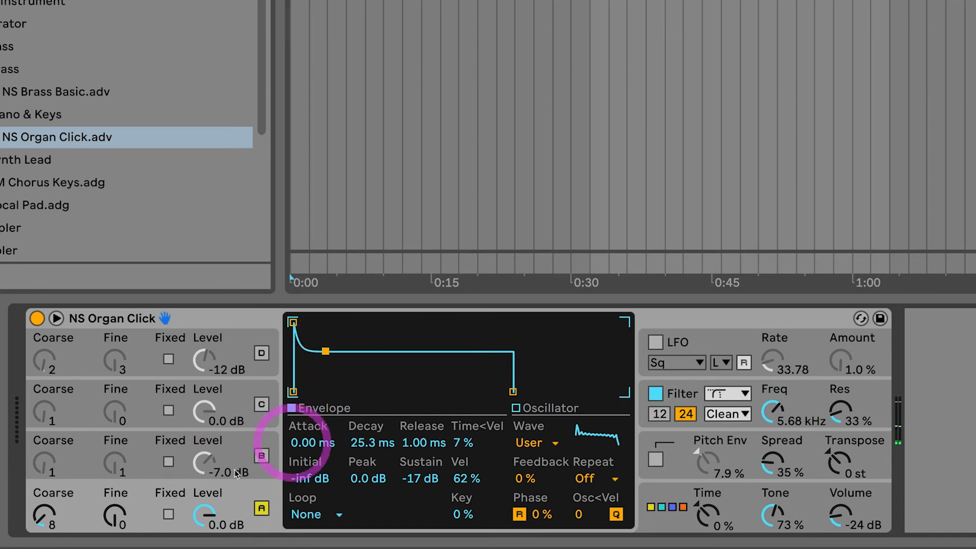
{"action": "double_click", "coordinate": [47, 516]}
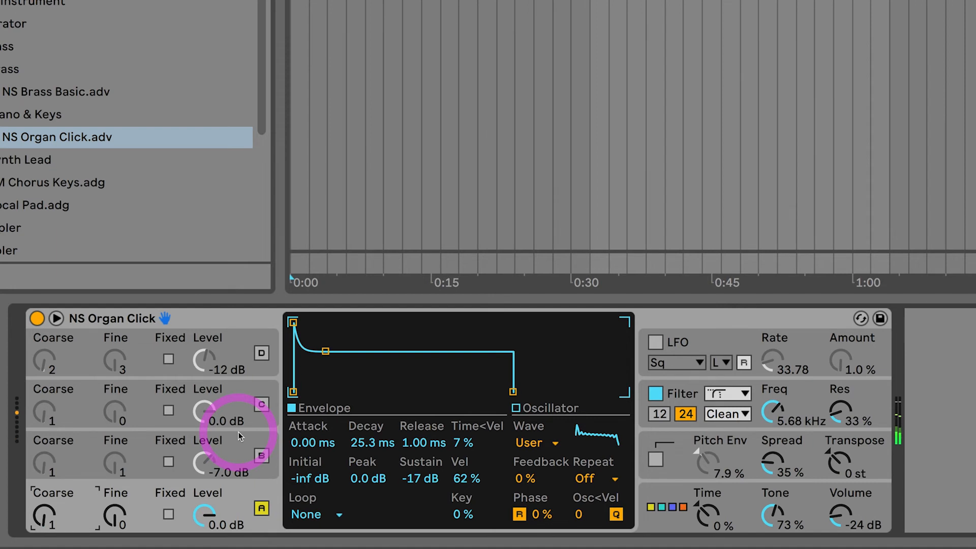
{"action": "left_click_drag", "start_coordinate": [44, 516], "coordinate": [45, 506]}
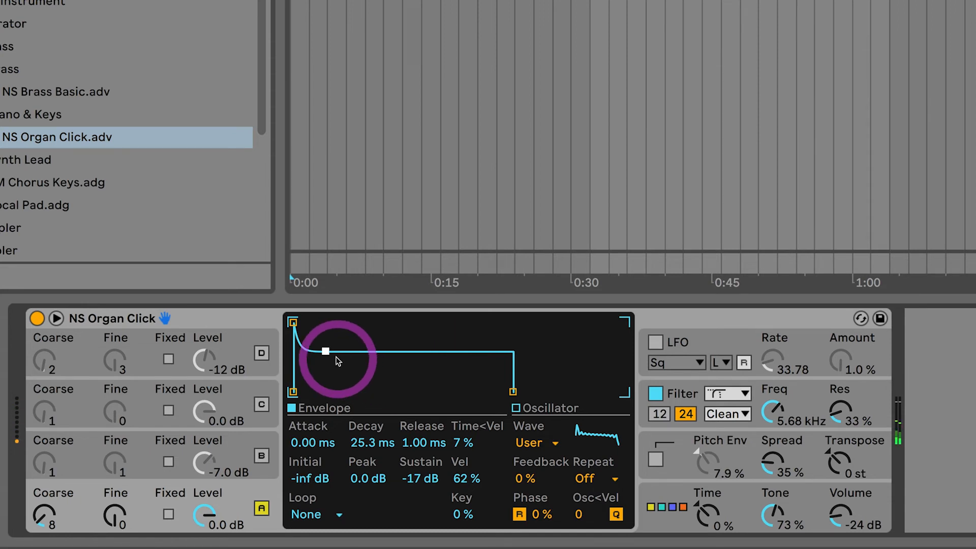
Switch oscillator B on and shape oscillator A's envelope to a decay of 17.6 ms and sustain of -42 dB.
{"action": "left_click_drag", "start_coordinate": [325, 352], "coordinate": [321, 382]}
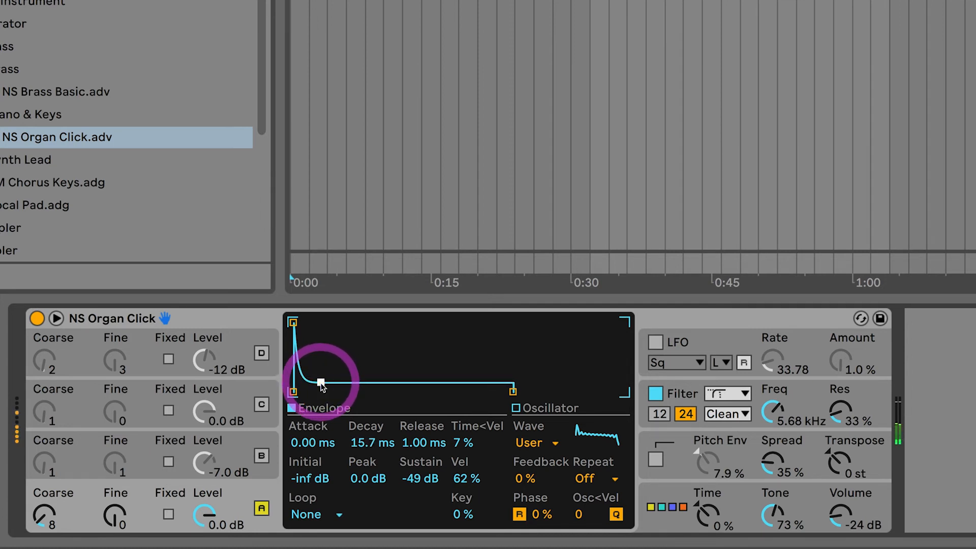
{"action": "left_click", "coordinate": [262, 456]}
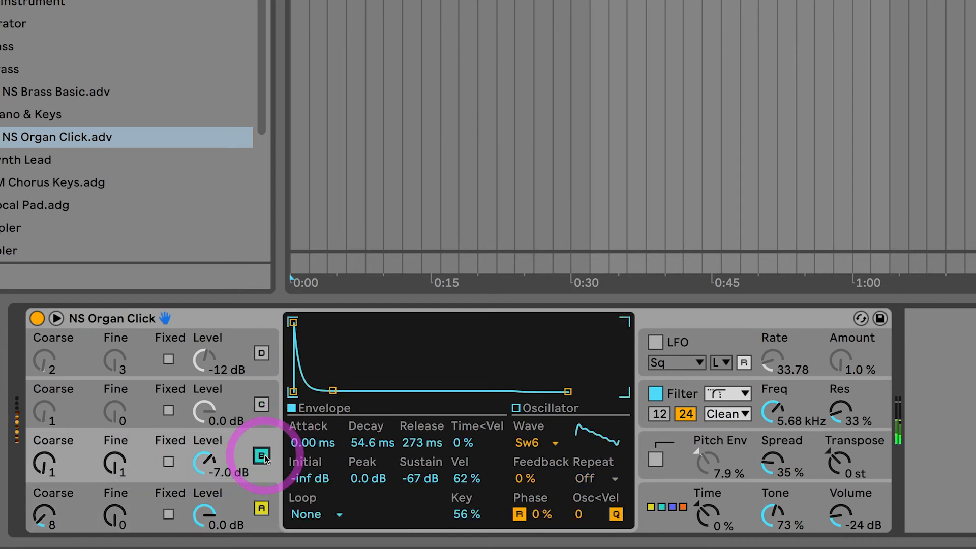
{"action": "left_click", "coordinate": [247, 505]}
{"action": "left_click_drag", "start_coordinate": [321, 382], "coordinate": [322, 379]}
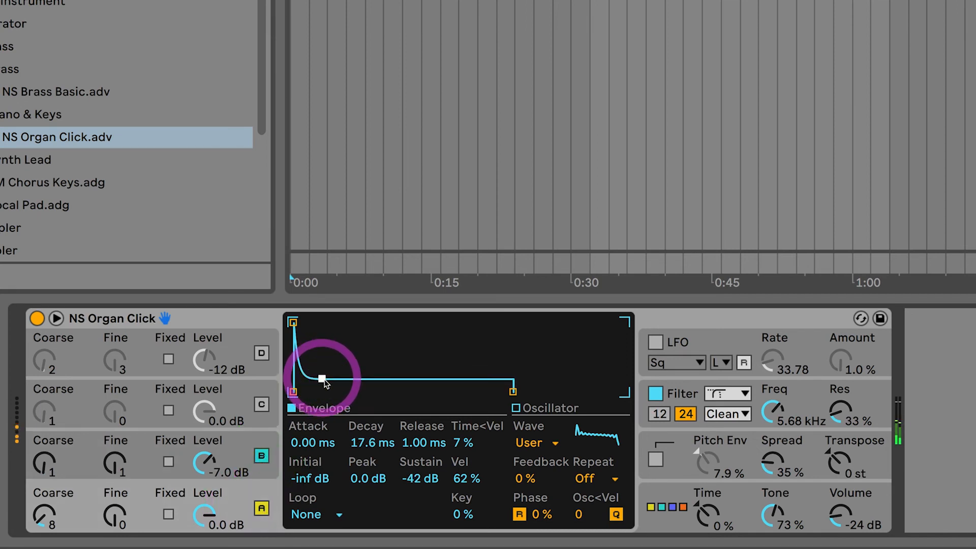
Switch oscillators C and D on and view the waveform and envelope of each.
{"action": "left_click", "coordinate": [262, 404]}
{"action": "left_click", "coordinate": [261, 353]}
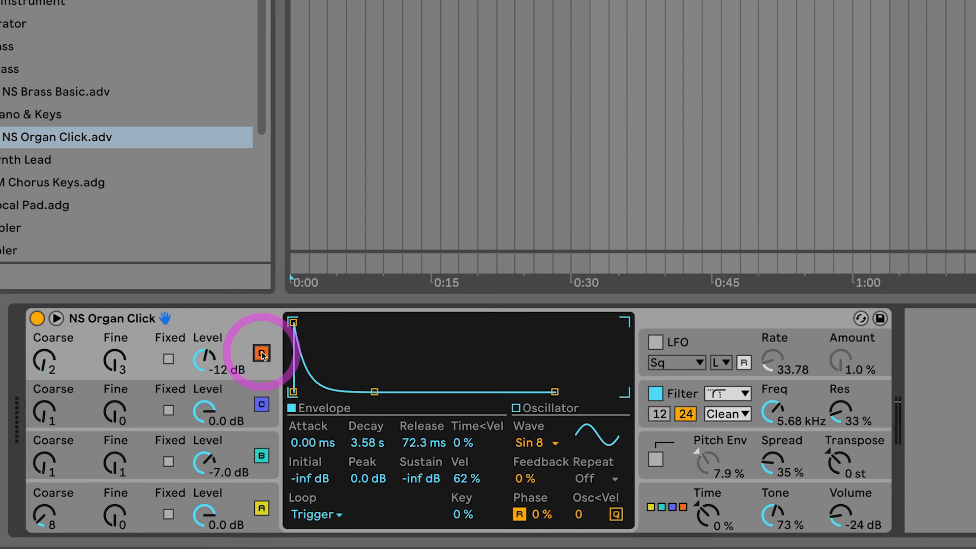
{"action": "left_click", "coordinate": [240, 406]}
{"action": "left_click", "coordinate": [239, 358]}
{"action": "left_click", "coordinate": [236, 410]}
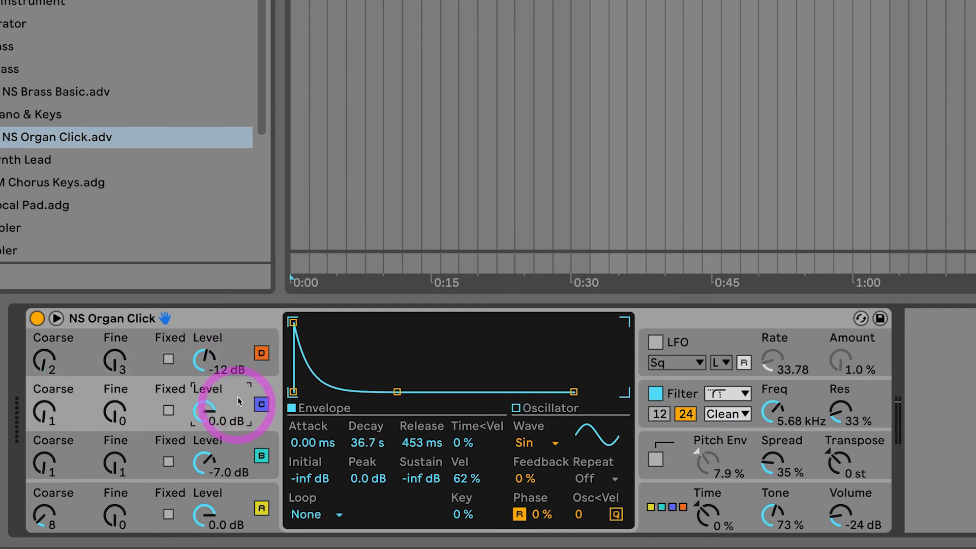
Compare the waveforms and envelopes of all four oscillators by selecting each of them repeatedly.
{"action": "left_click", "coordinate": [239, 451]}
{"action": "left_click", "coordinate": [238, 503]}
{"action": "left_click", "coordinate": [239, 460]}
{"action": "left_click", "coordinate": [237, 508]}
{"action": "left_click", "coordinate": [238, 462]}
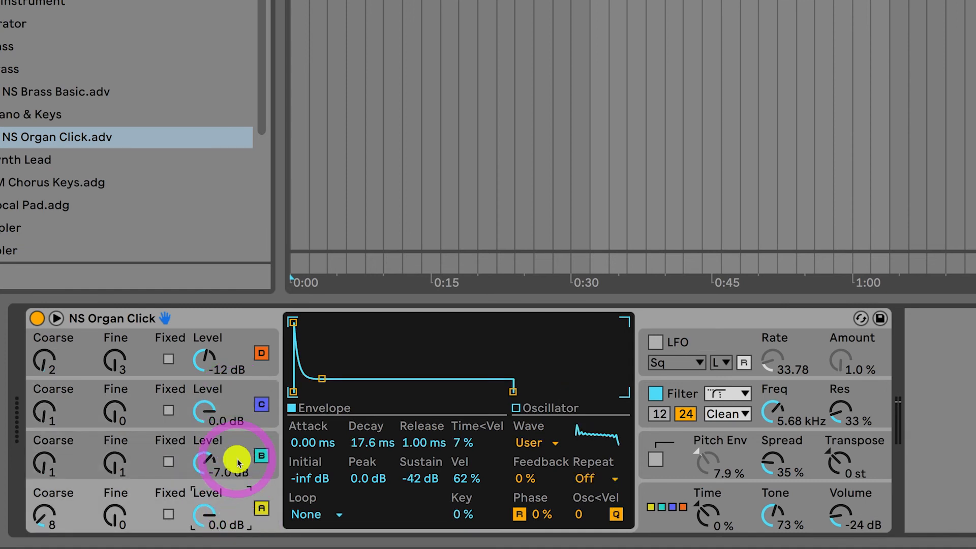
{"action": "left_click", "coordinate": [240, 407]}
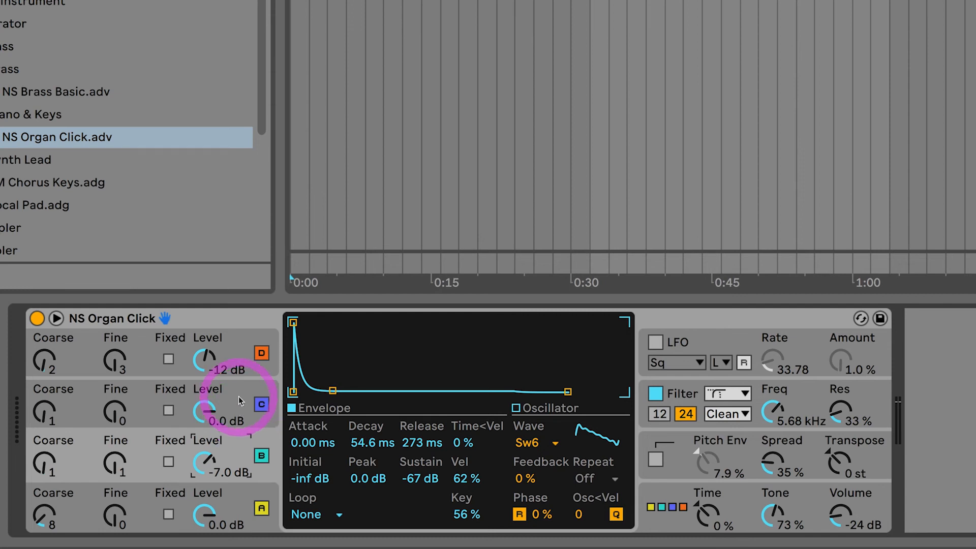
{"action": "left_click", "coordinate": [238, 362]}
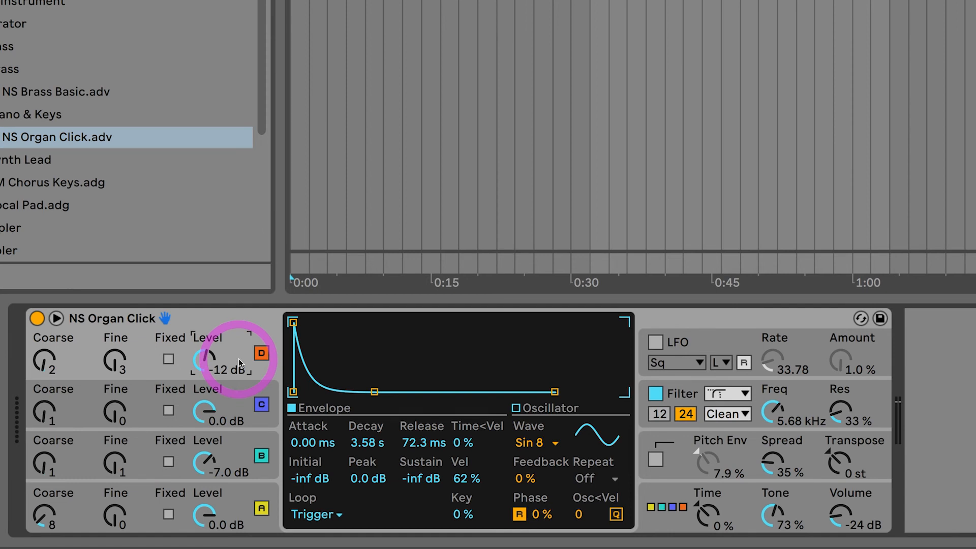
{"action": "left_click", "coordinate": [236, 447]}
{"action": "left_click", "coordinate": [239, 501]}
{"action": "left_click", "coordinate": [234, 453]}
{"action": "left_click", "coordinate": [235, 412]}
{"action": "left_click", "coordinate": [235, 363]}
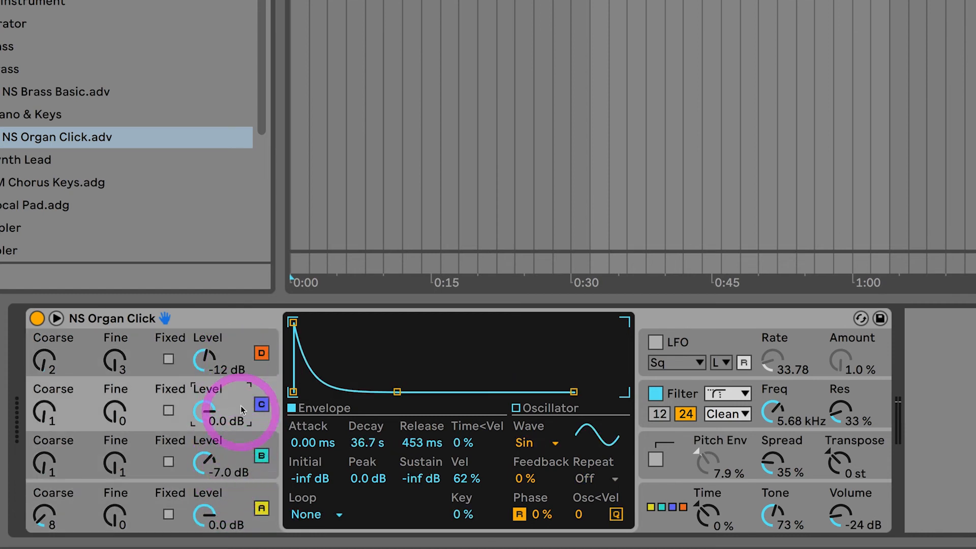
{"action": "left_click", "coordinate": [237, 351]}
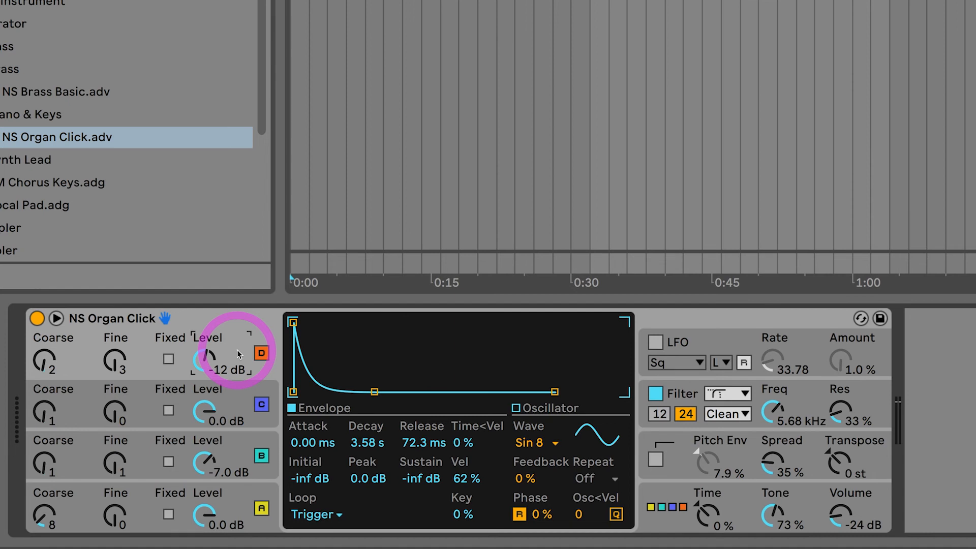
Display the filter curve, choose the Morph filter type and lower the filter frequency to 3.81 kHz.
{"action": "left_click", "coordinate": [814, 397]}
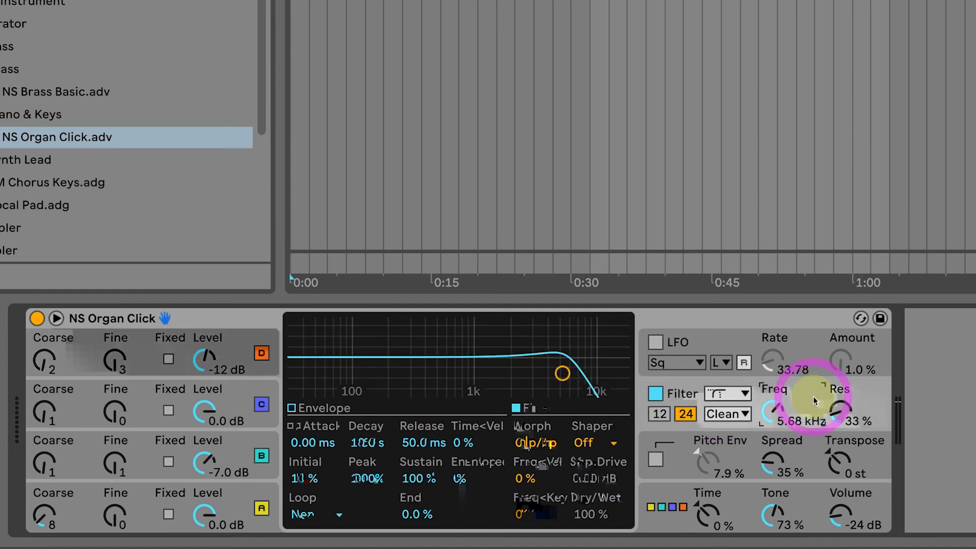
{"action": "left_click", "coordinate": [730, 394]}
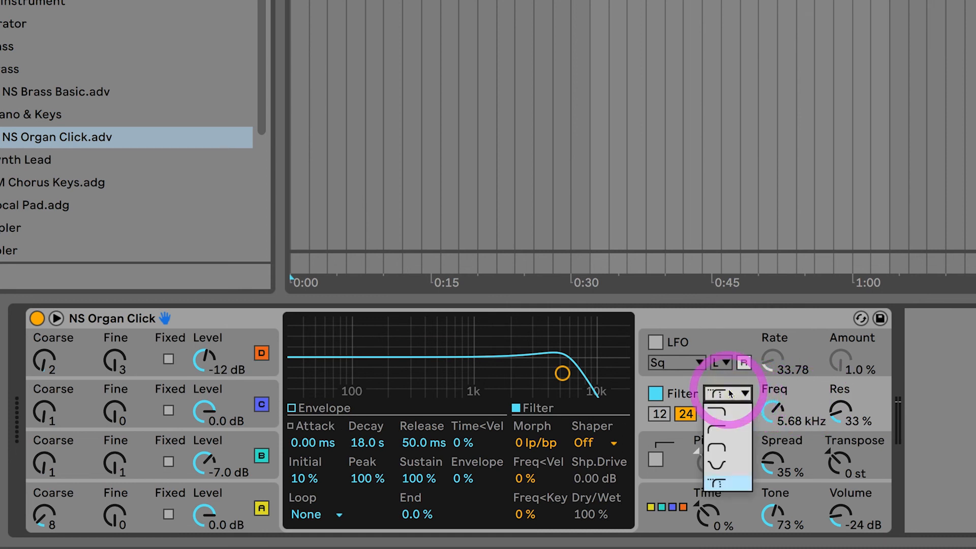
{"action": "left_click", "coordinate": [711, 487]}
{"action": "left_click", "coordinate": [741, 395]}
{"action": "left_click", "coordinate": [712, 487]}
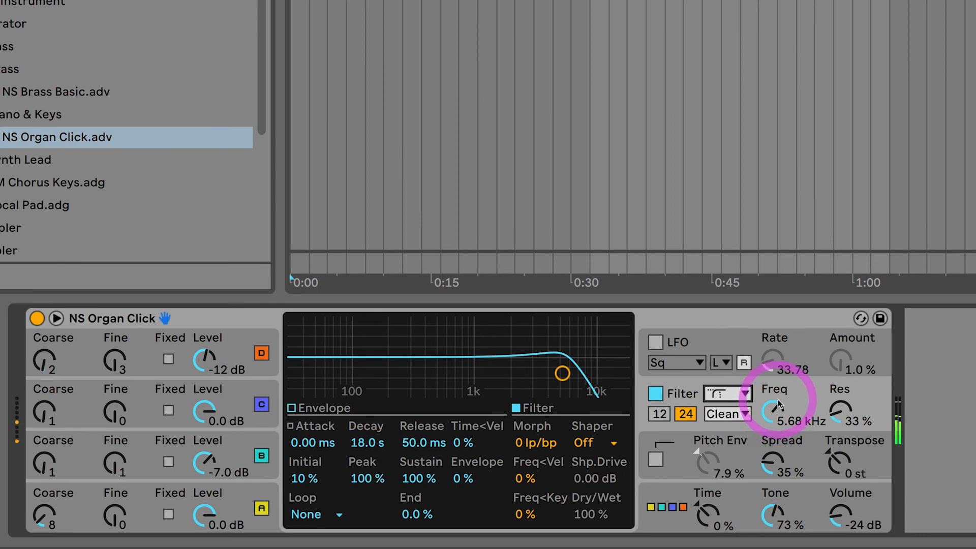
{"action": "left_click_drag", "start_coordinate": [779, 405], "coordinate": [776, 402]}
View the filter's envelope and return to the filter curve.
{"action": "left_click", "coordinate": [380, 406]}
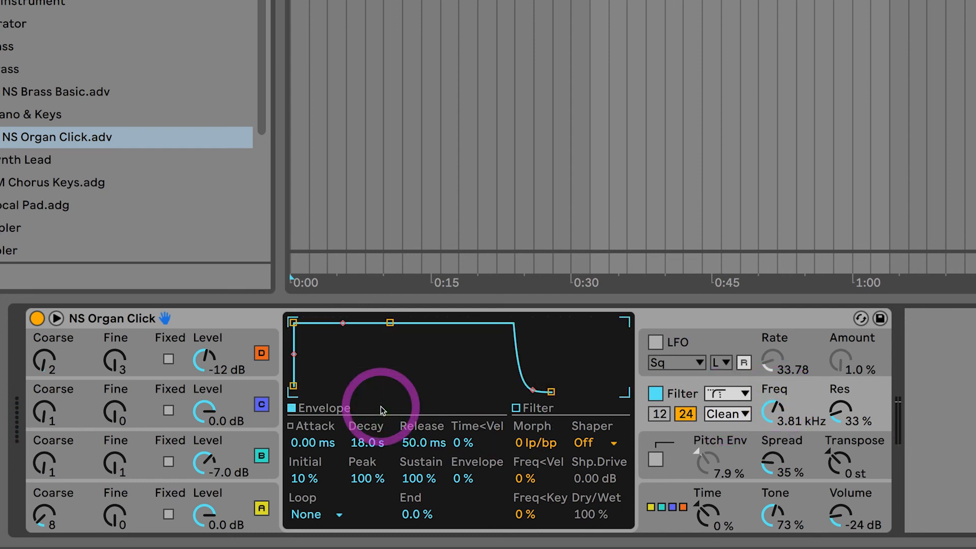
{"action": "left_click", "coordinate": [800, 398]}
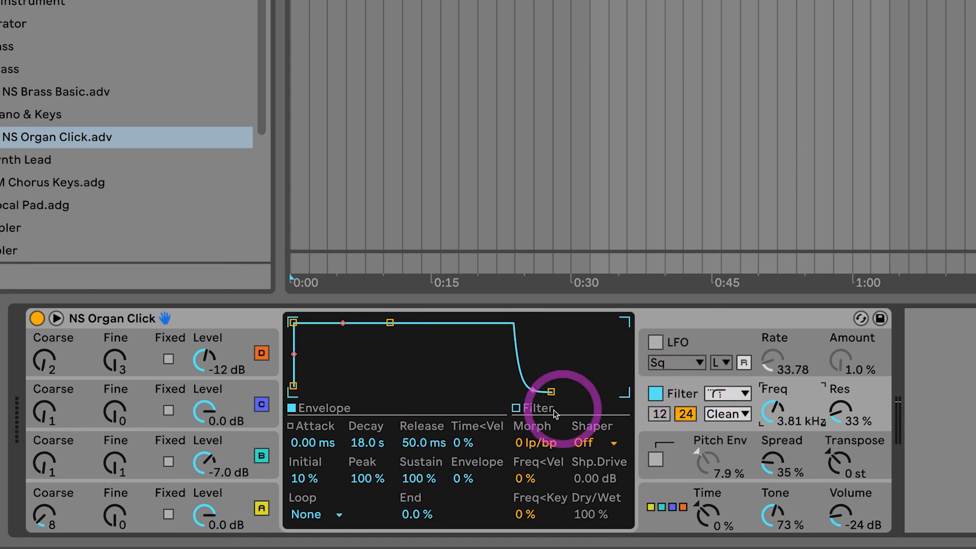
{"action": "left_click", "coordinate": [525, 407]}
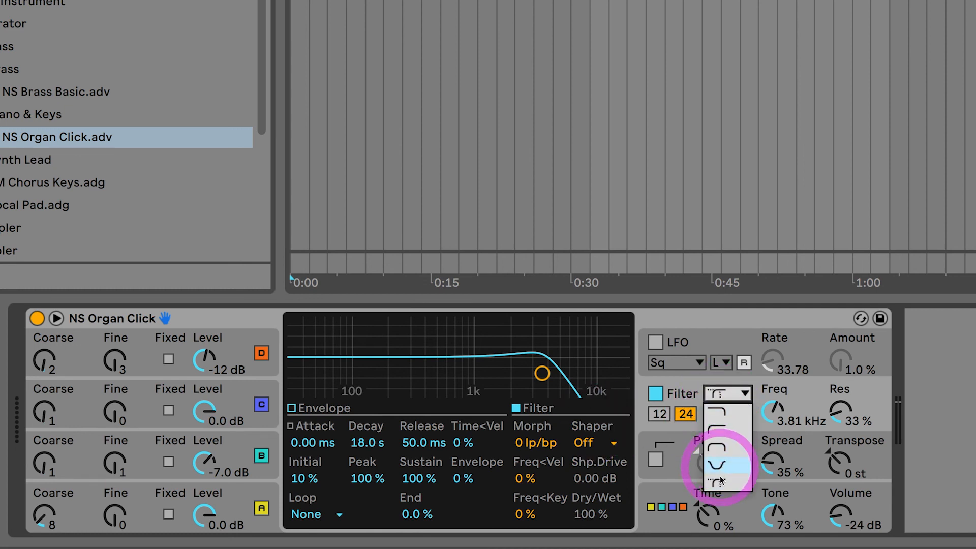
Try the low-pass filter type and switch back to the Morph type.
{"action": "left_click", "coordinate": [720, 483]}
{"action": "left_click", "coordinate": [725, 398]}
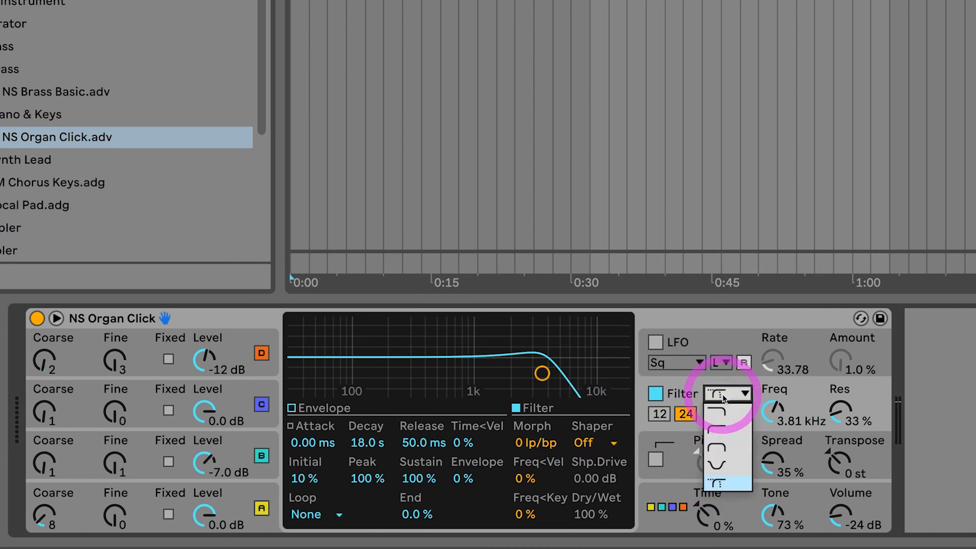
{"action": "left_click", "coordinate": [722, 413]}
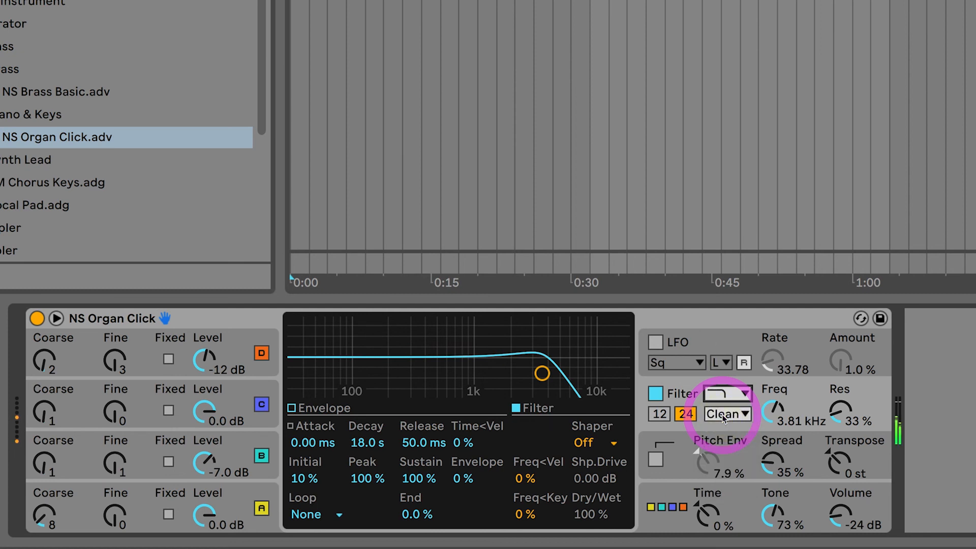
{"action": "left_click", "coordinate": [723, 395]}
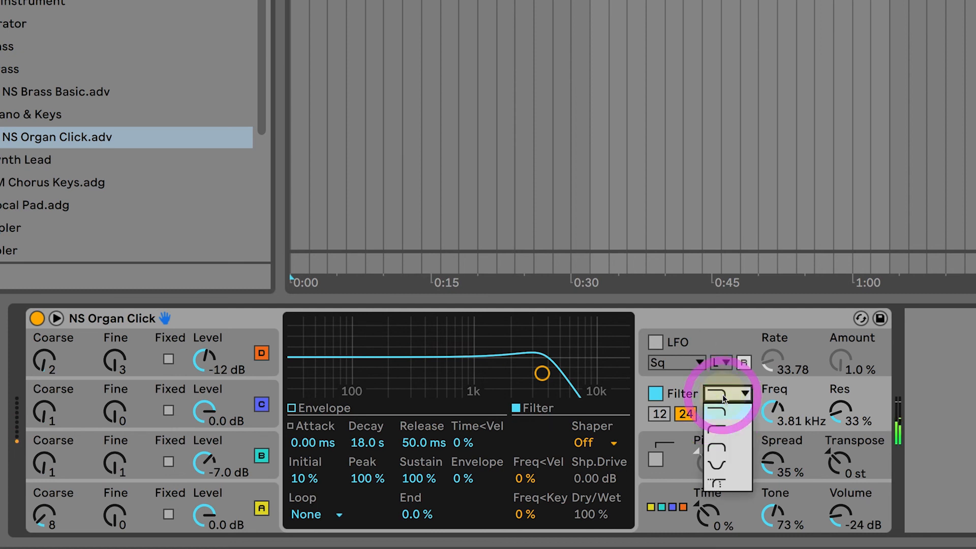
{"action": "left_click", "coordinate": [726, 481]}
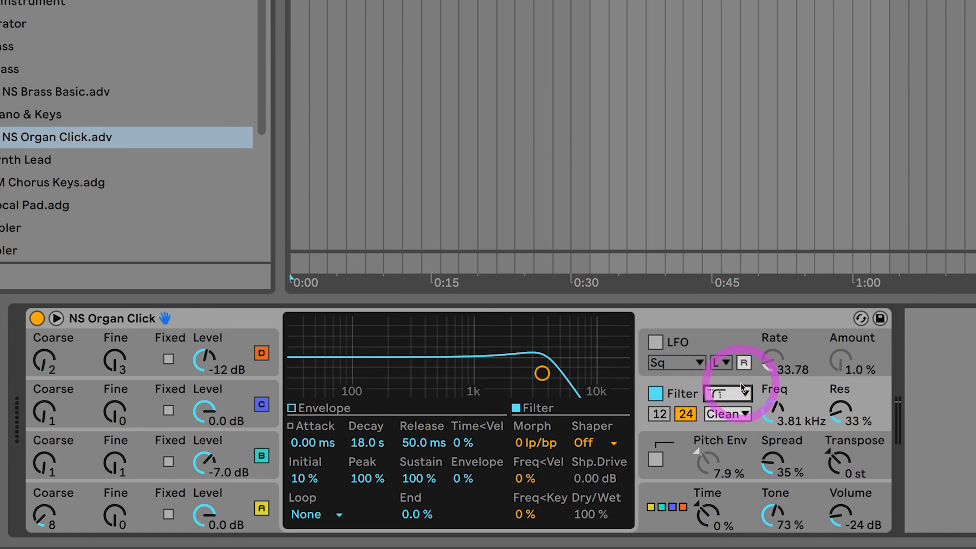
Bypass and re-enable the filter twice to compare the organ sound with and without it.
{"action": "left_click", "coordinate": [658, 394]}
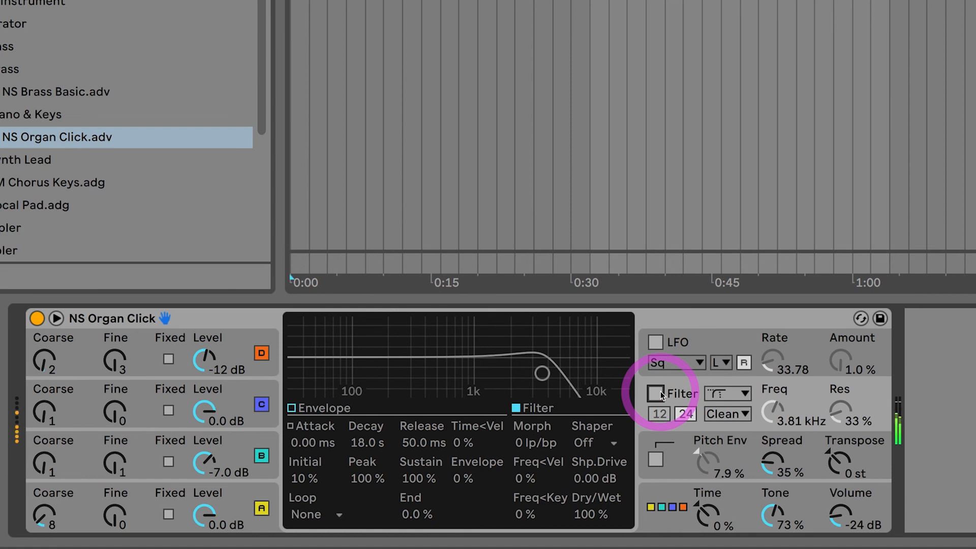
{"action": "left_click", "coordinate": [660, 392]}
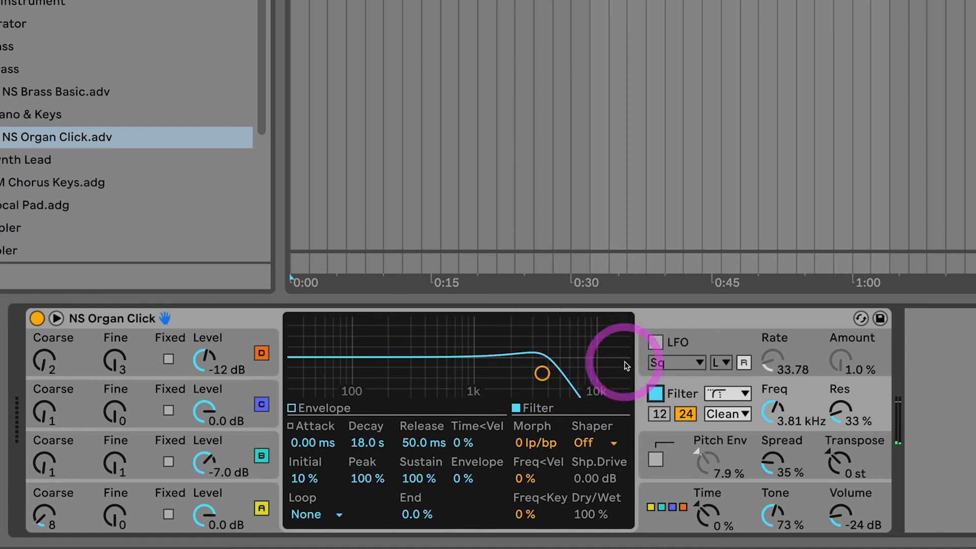
{"action": "left_click", "coordinate": [658, 393]}
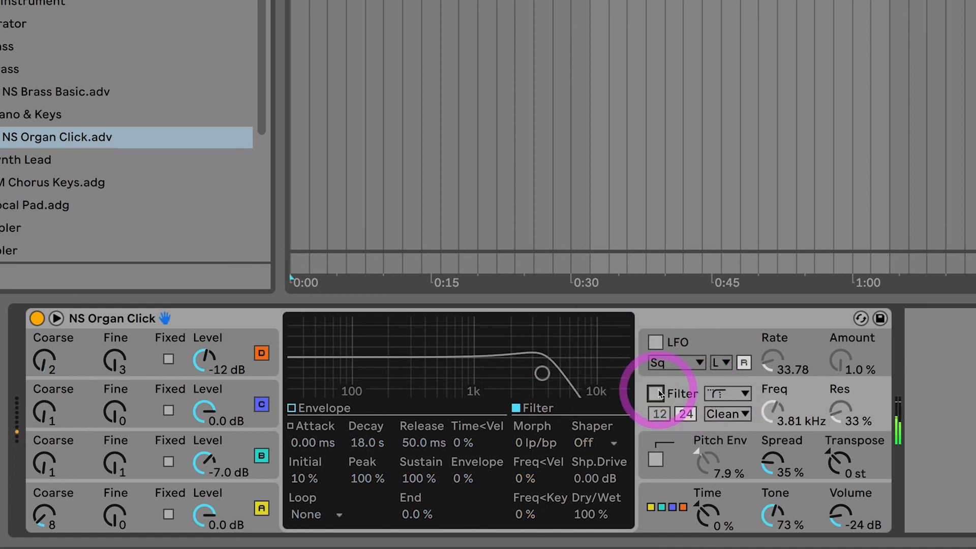
{"action": "left_click", "coordinate": [657, 393]}
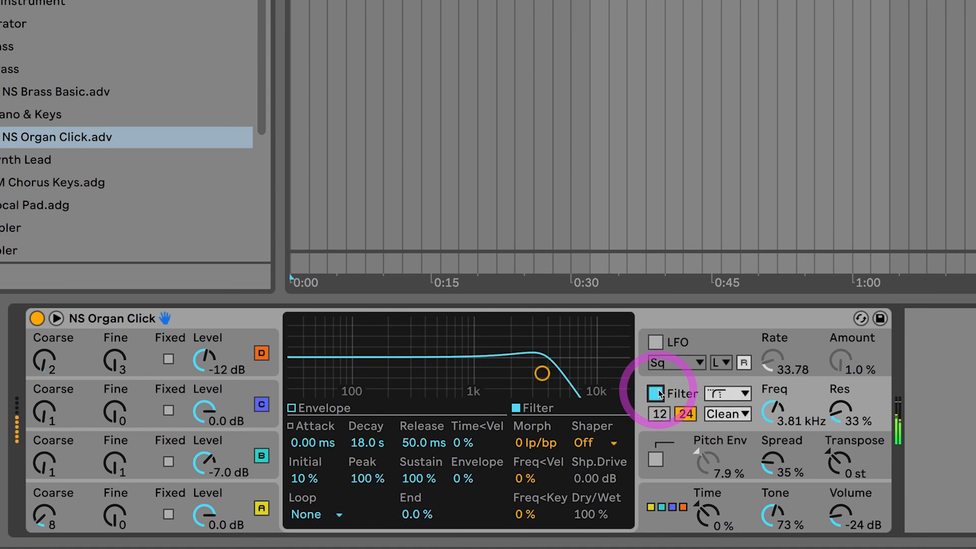